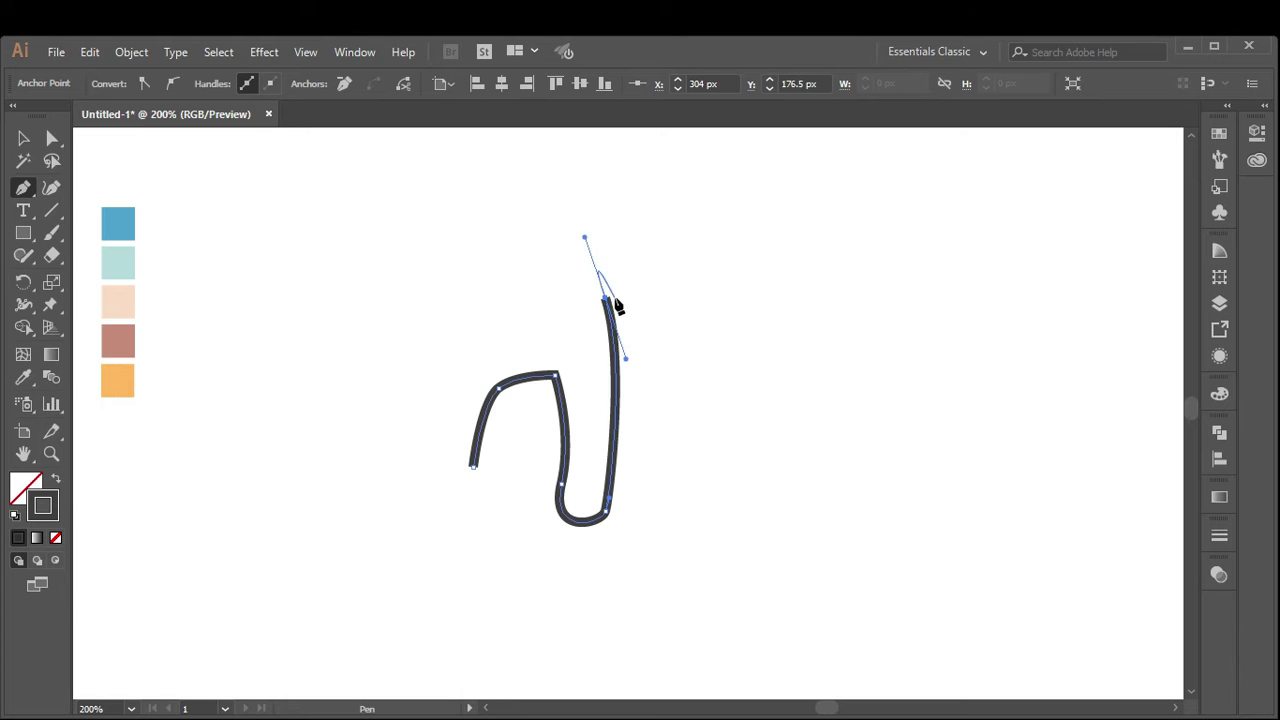
Undo the last segment and redraw the jacket's tall front edge with a higher curved end, leaving the path open
key("ctrl+z")
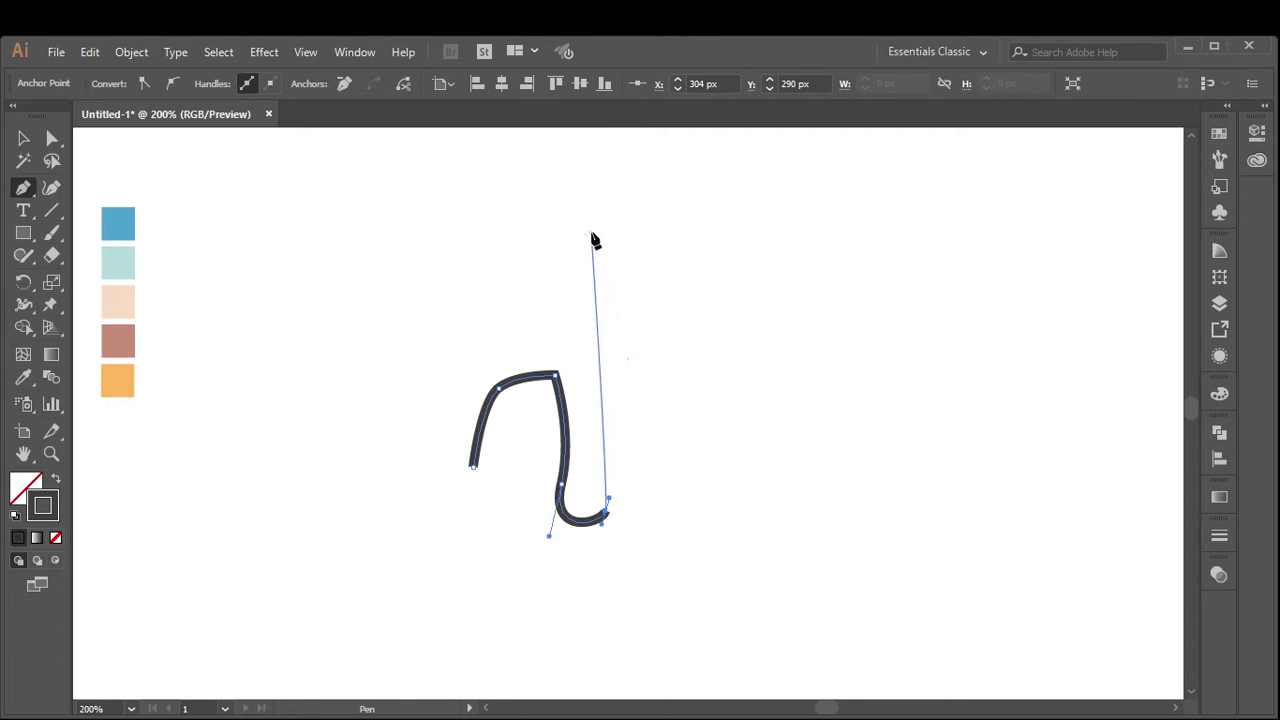
left_click(591, 234)
scroll(590, 212, "up", 1)
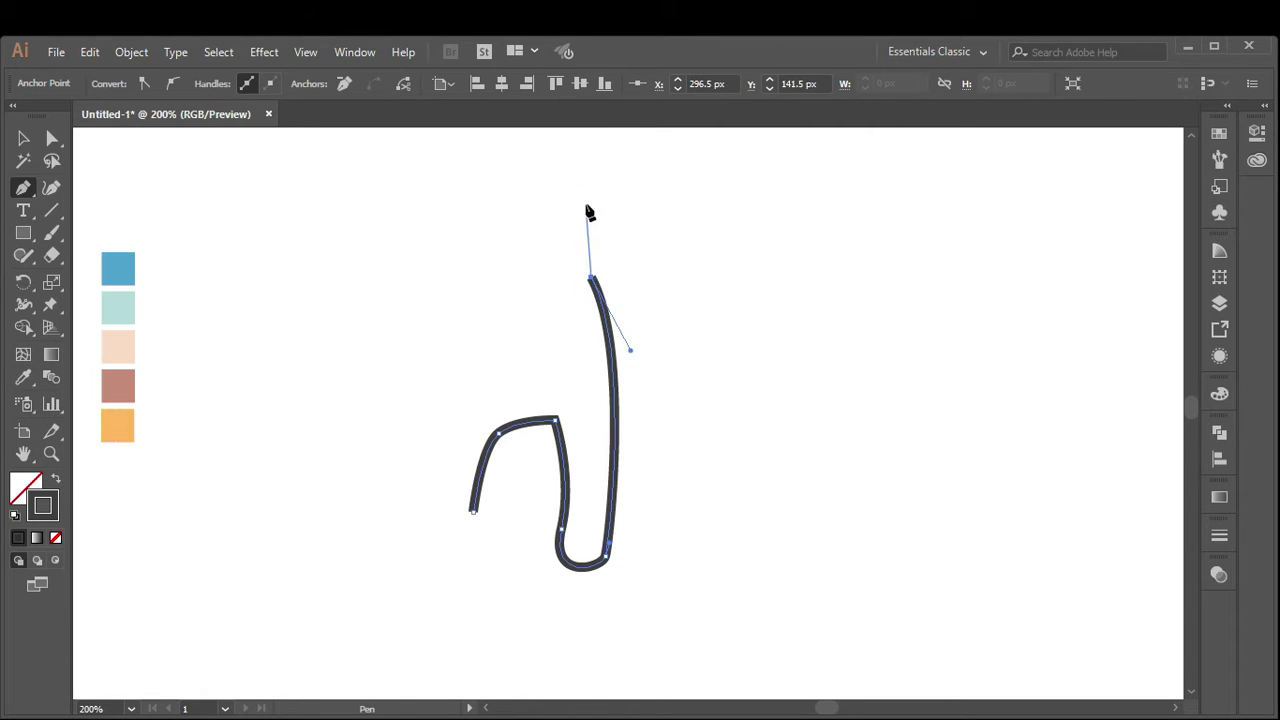
key("v")
left_click(536, 204)
key("p")
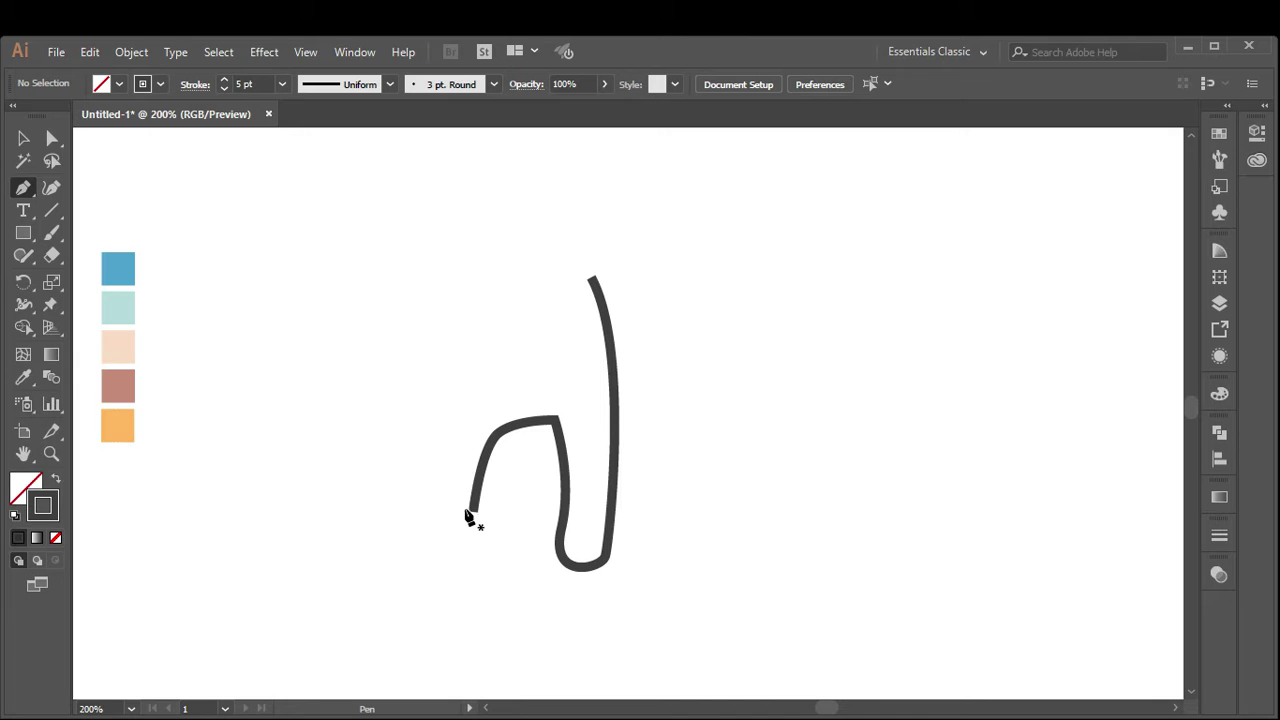
Draw the lowered arm's short cuff and curved outer edge up to the shoulder, adjusting the shoulder end point
left_click(474, 509)
left_click(432, 504)
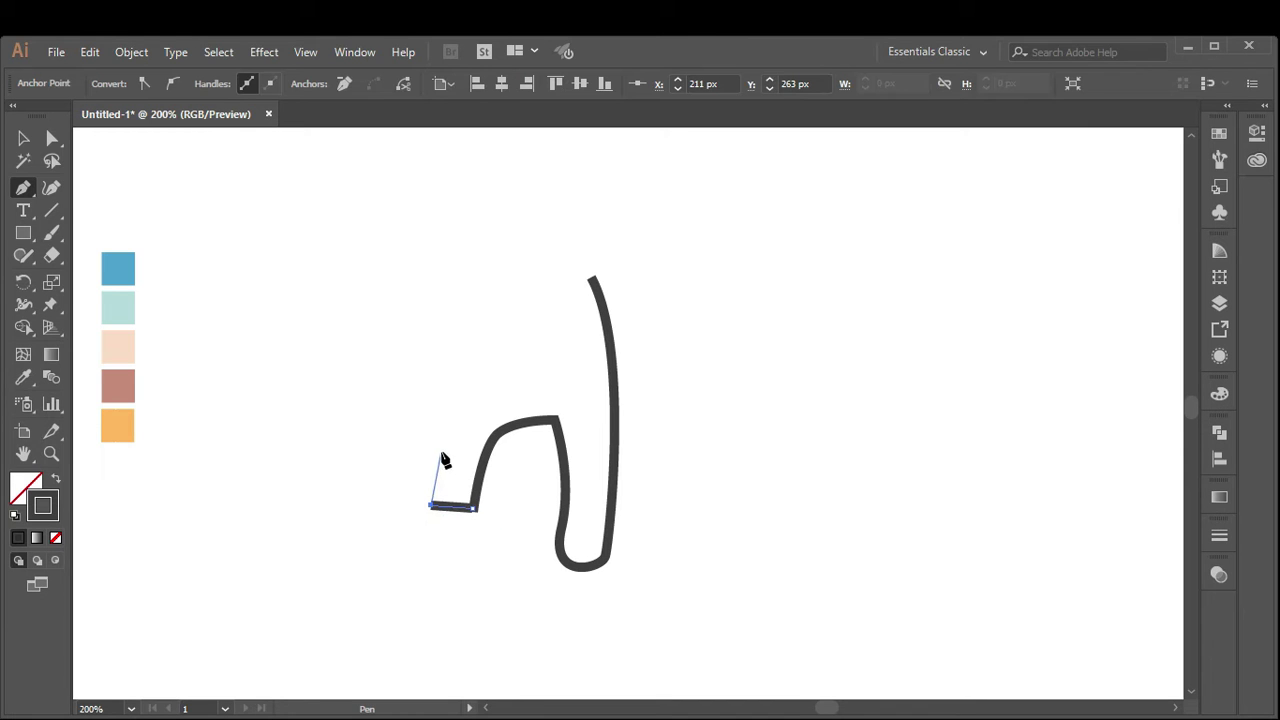
left_click_drag(524, 323, 620, 316)
left_click(23, 138)
left_click(52, 138)
left_click_drag(524, 323, 553, 303)
left_click(458, 318)
left_click_drag(458, 318, 432, 312)
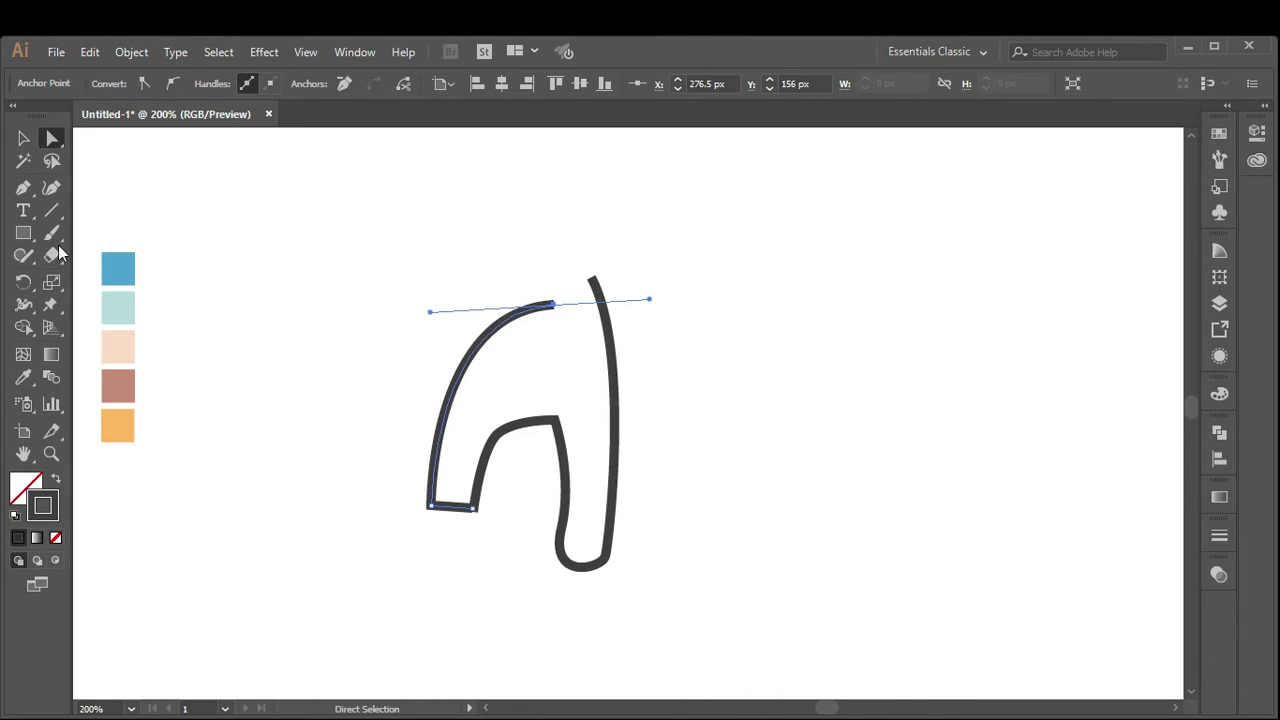
left_click(23, 138)
left_click(203, 172)
left_click(23, 187)
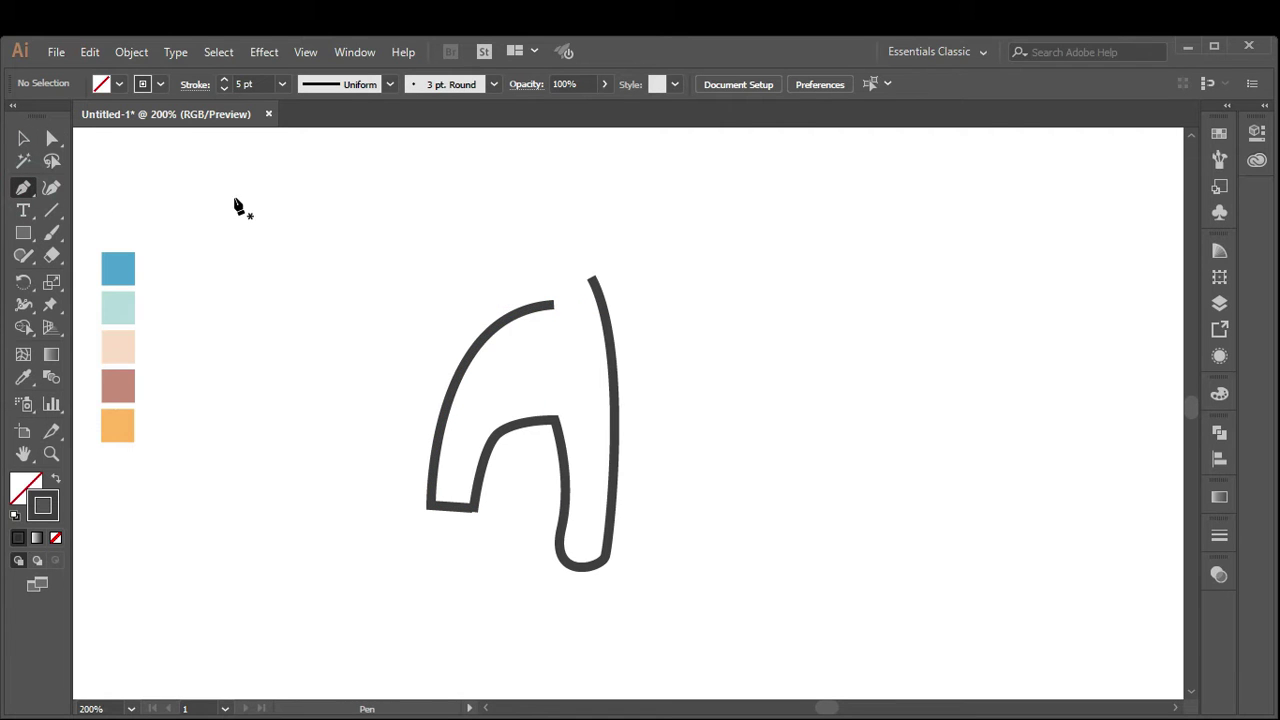
Draw a curved collar from the neck to the jacket's front edge and move the shoulder line's end to meet it
left_click(579, 261)
left_click_drag(572, 337, 621, 349)
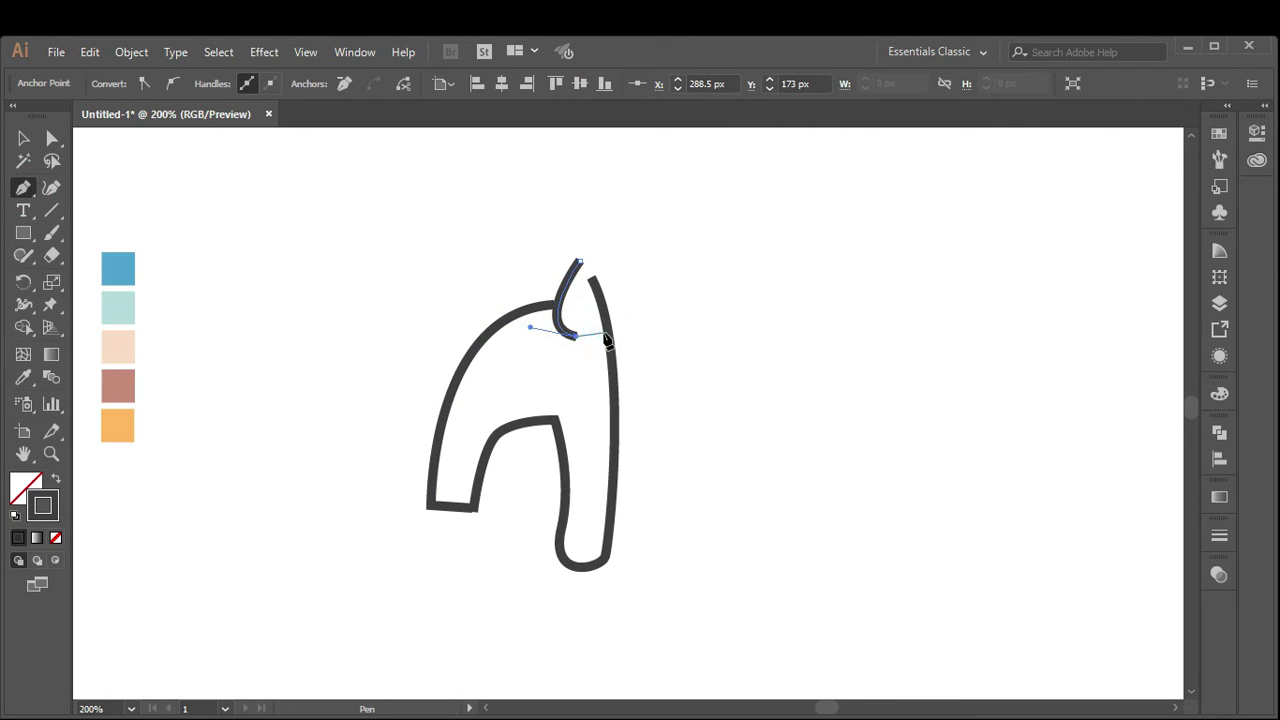
left_click(52, 138)
left_click_drag(605, 340, 603, 336)
left_click(549, 297)
left_click(24, 187)
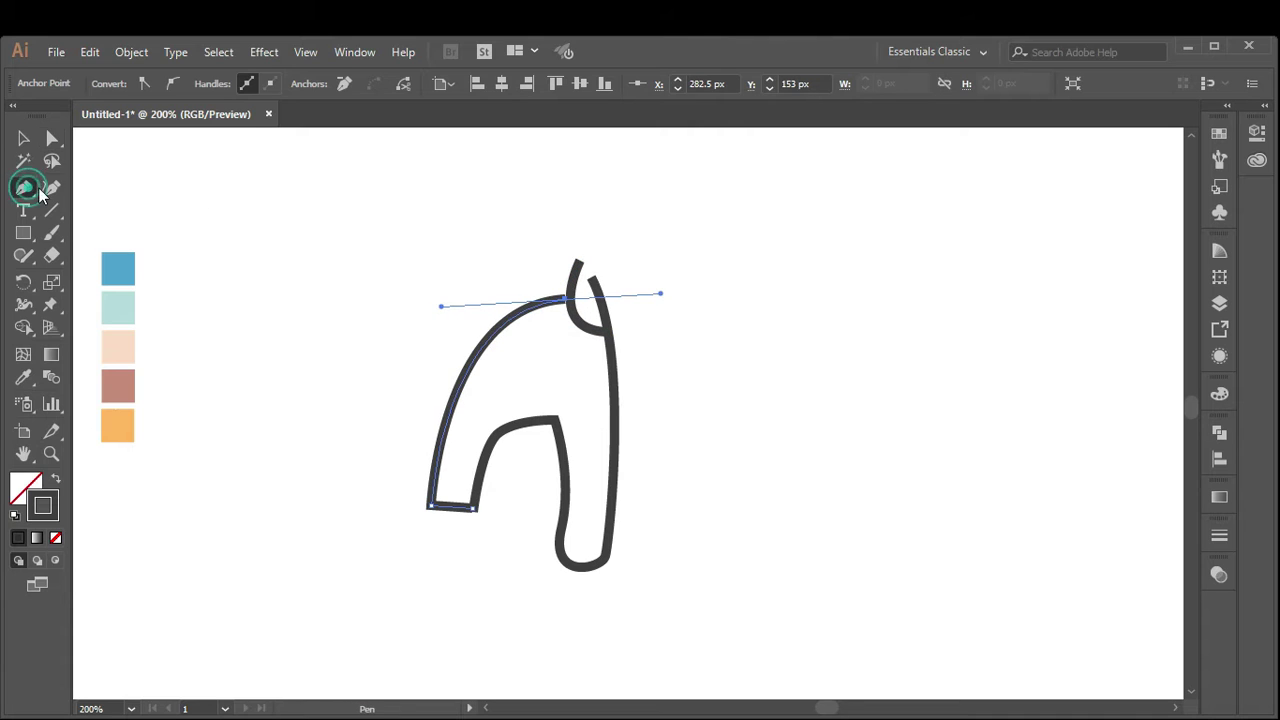
left_click(226, 177, "ctrl")
Extend the jacket's front edge upward with a curved segment forming the back of the head
scroll(600, 286, "up", 3)
left_click_drag(590, 345, 595, 243)
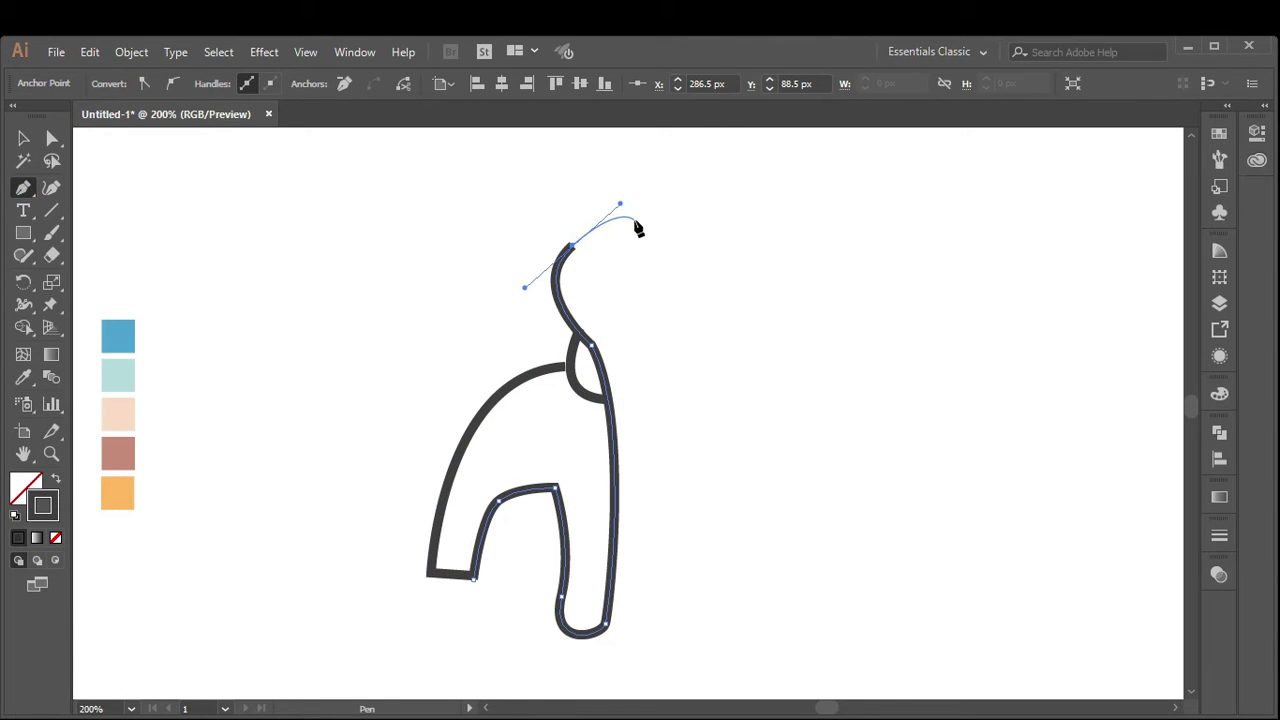
left_click(86, 162, "ctrl")
Draw a small arched ear line inside the back of the head and adjust its lower end point
left_click_drag(580, 290, 603, 267)
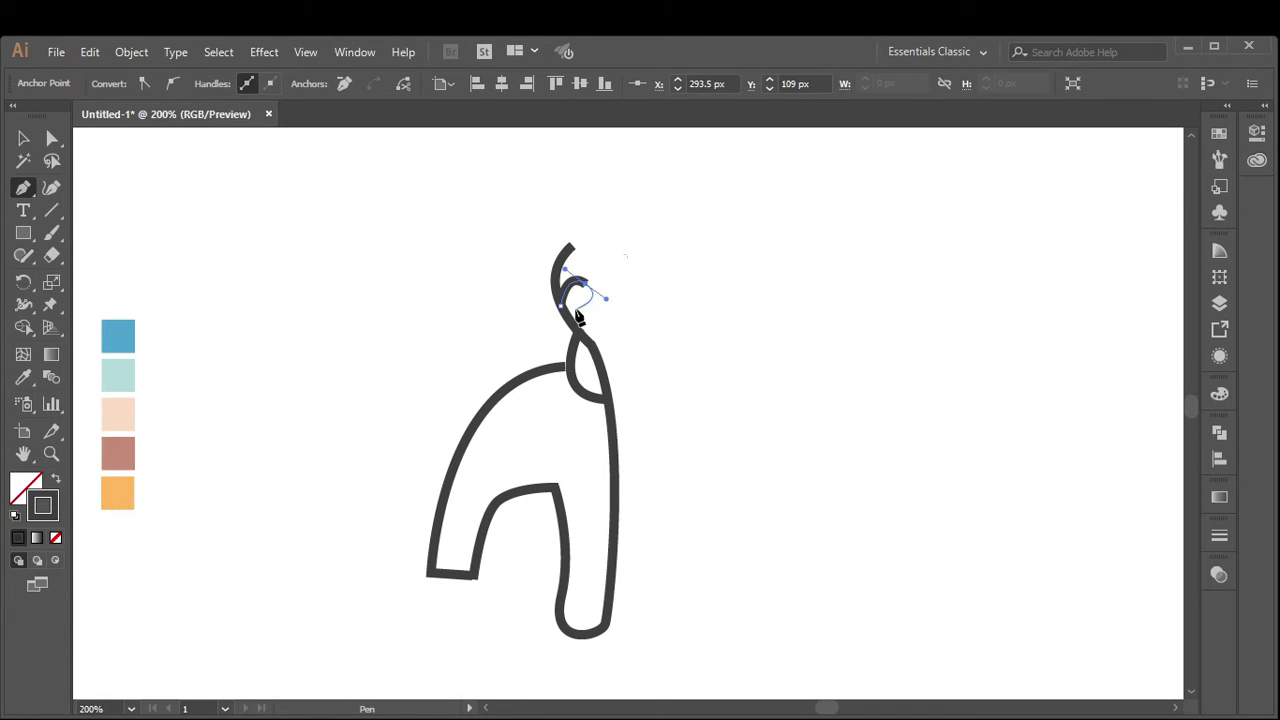
left_click(349, 217, "ctrl")
key("a")
left_click(589, 316)
left_click_drag(578, 262, 586, 300)
key("v")
left_click(447, 258)
key("p")
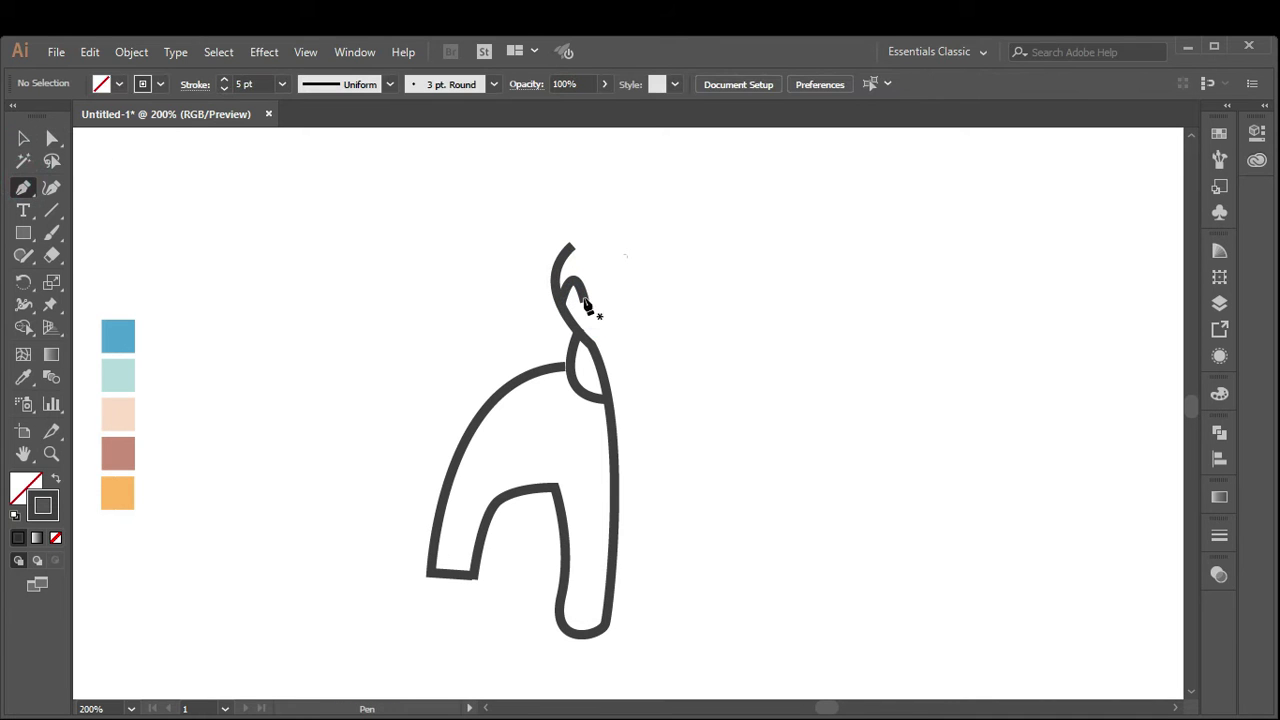
Draw a curved hairline from the ear line's lower end toward the forehead
left_click(584, 297)
left_click_drag(610, 265, 680, 280)
left_click(343, 269, "ctrl")
Draw a closed, pointed hair shape on top of the head and adjust its anchor where it meets the back curve
left_click(569, 240)
left_click_drag(615, 216, 609, 209)
left_click(569, 236)
key("a")
left_click(614, 222)
left_click(578, 246)
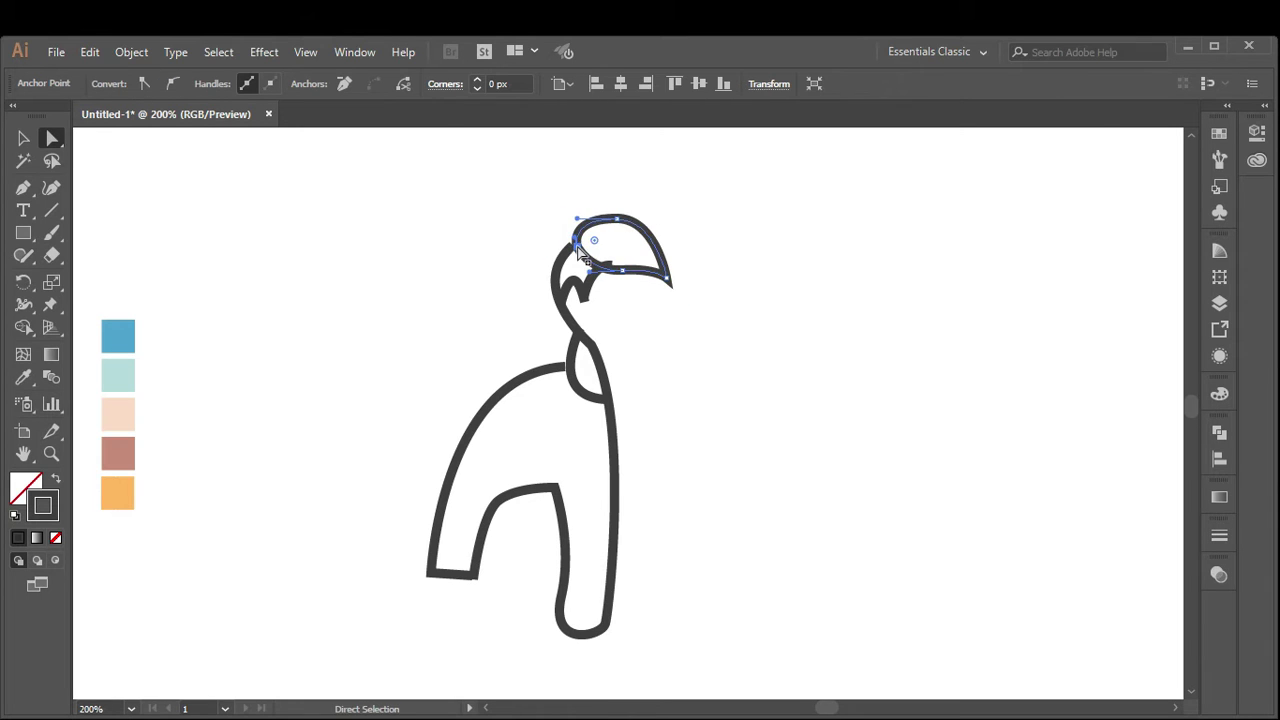
Round the hair shape's front tip to 5.5 px, flatten its top and lower its bottom edge onto the hairline
left_click_drag(655, 268, 614, 274)
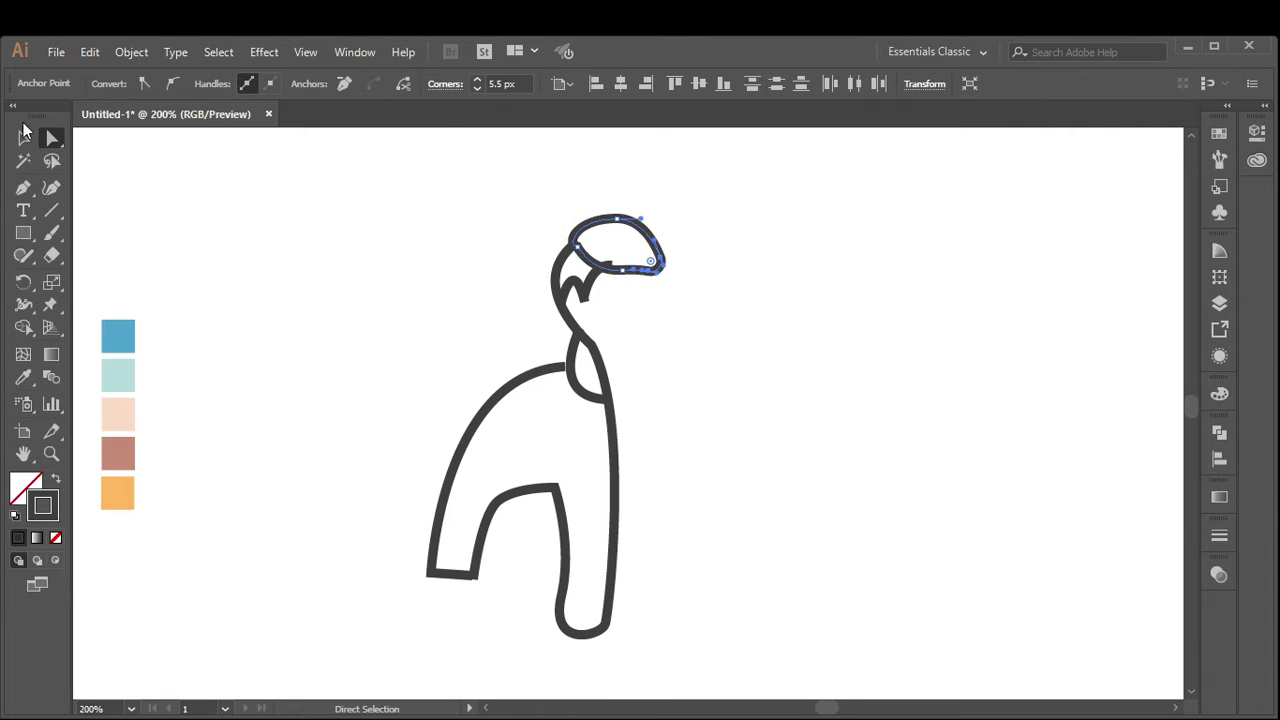
left_click(629, 229)
left_click(618, 222)
mouse_move(618, 229)
left_mouse_down()
mouse_move(645, 228)
mouse_move(586, 209)
mouse_move(606, 249)
left_mouse_up()
left_click(620, 271)
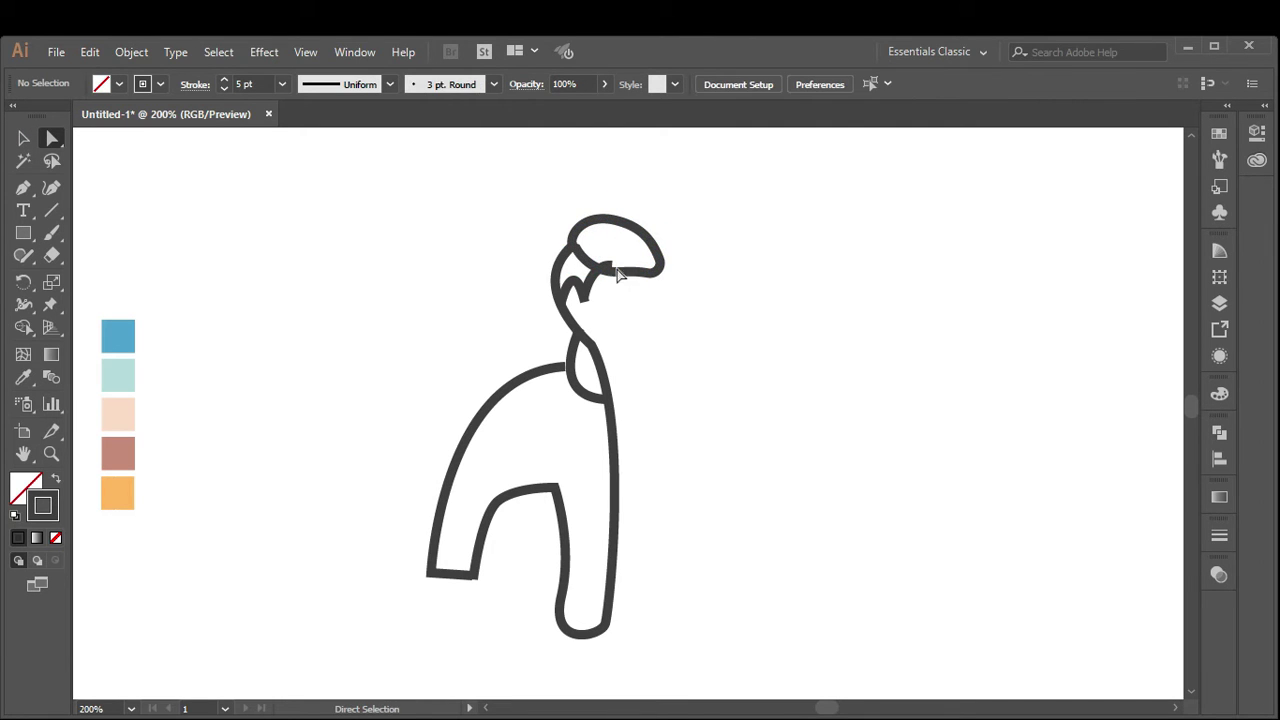
left_click(614, 274)
left_click(582, 222)
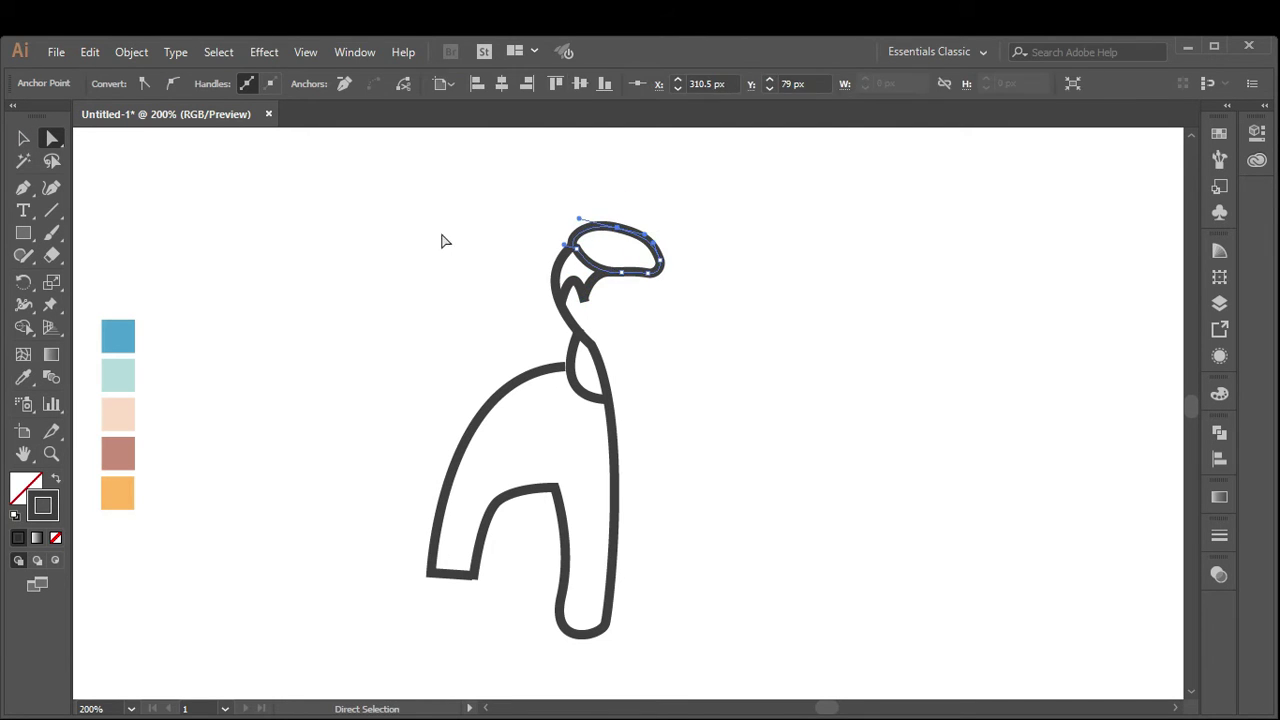
left_click(443, 240)
left_click(26, 139)
Draw the curved face outline from the hair shape's front down to the chin and adjust its open chin end
key("p")
left_click(648, 272)
left_click_drag(680, 337, 680, 309)
left_click(23, 138)
left_click(160, 185)
key("a")
left_click(613, 338)
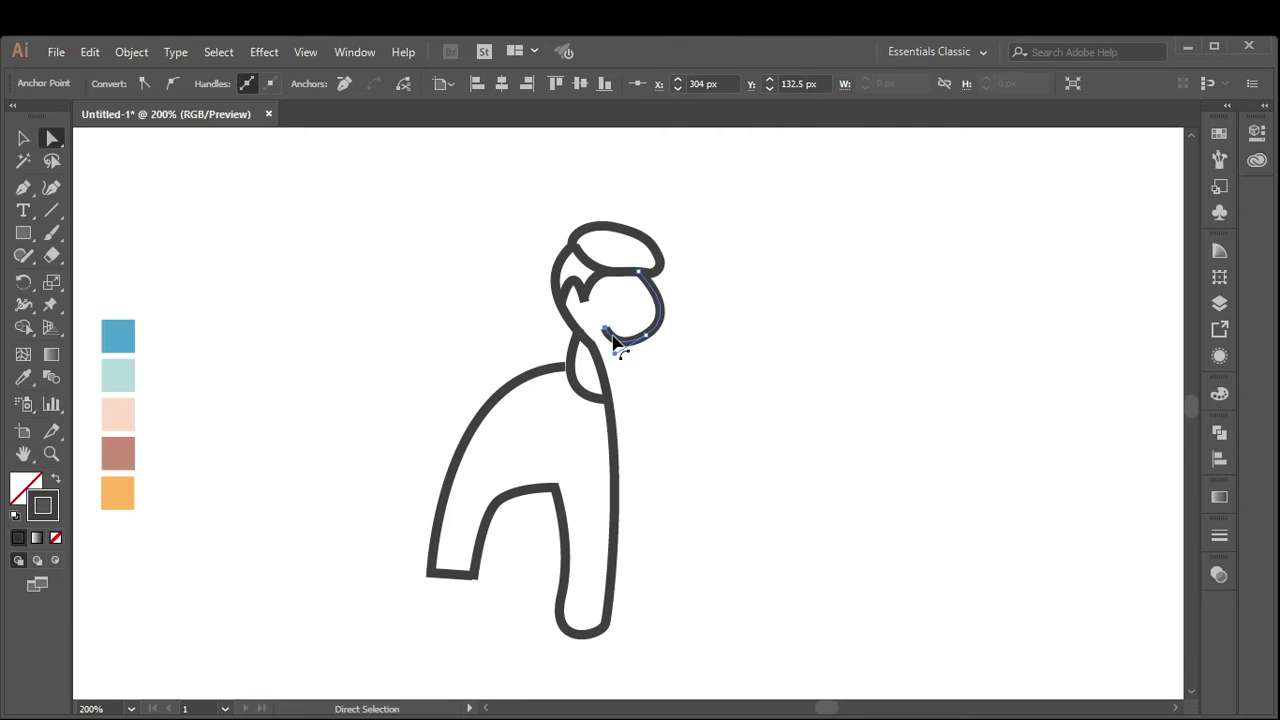
left_click(141, 237)
key("p")
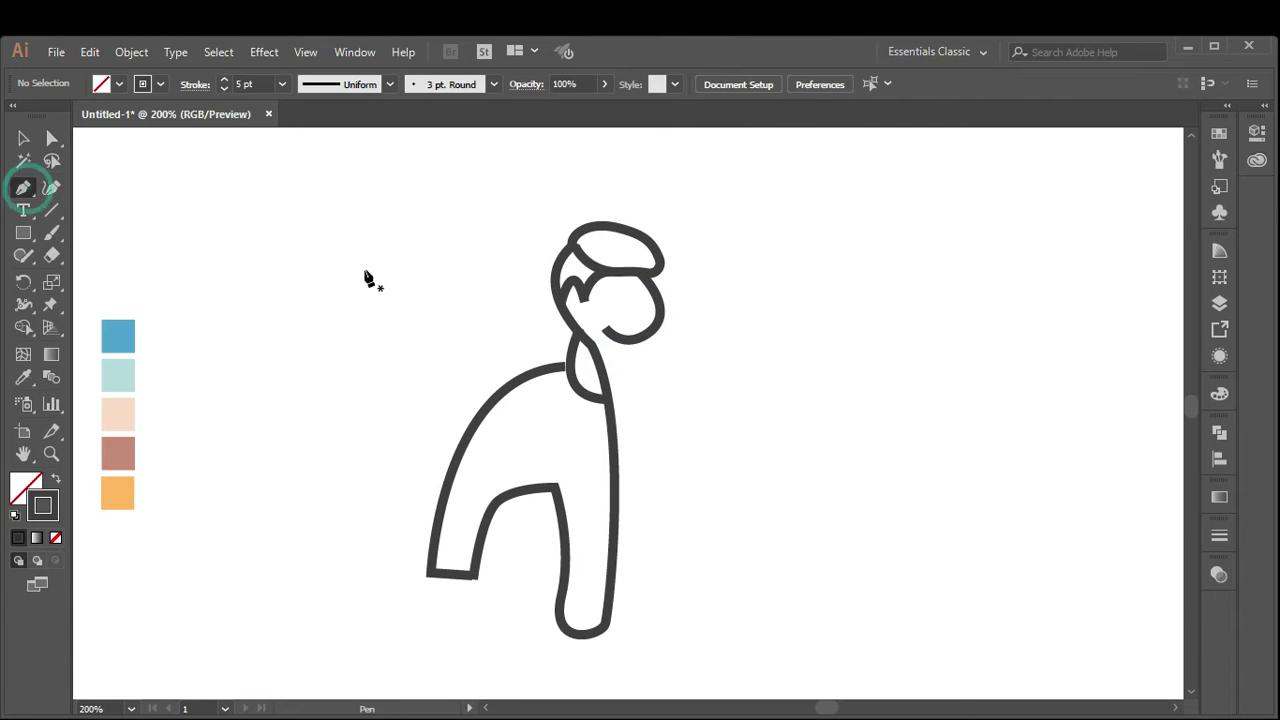
Draw the raised arm outline from the shoulder, bending up to a flat cuff and curving back around the elbow
left_click(25, 139)
key("p")
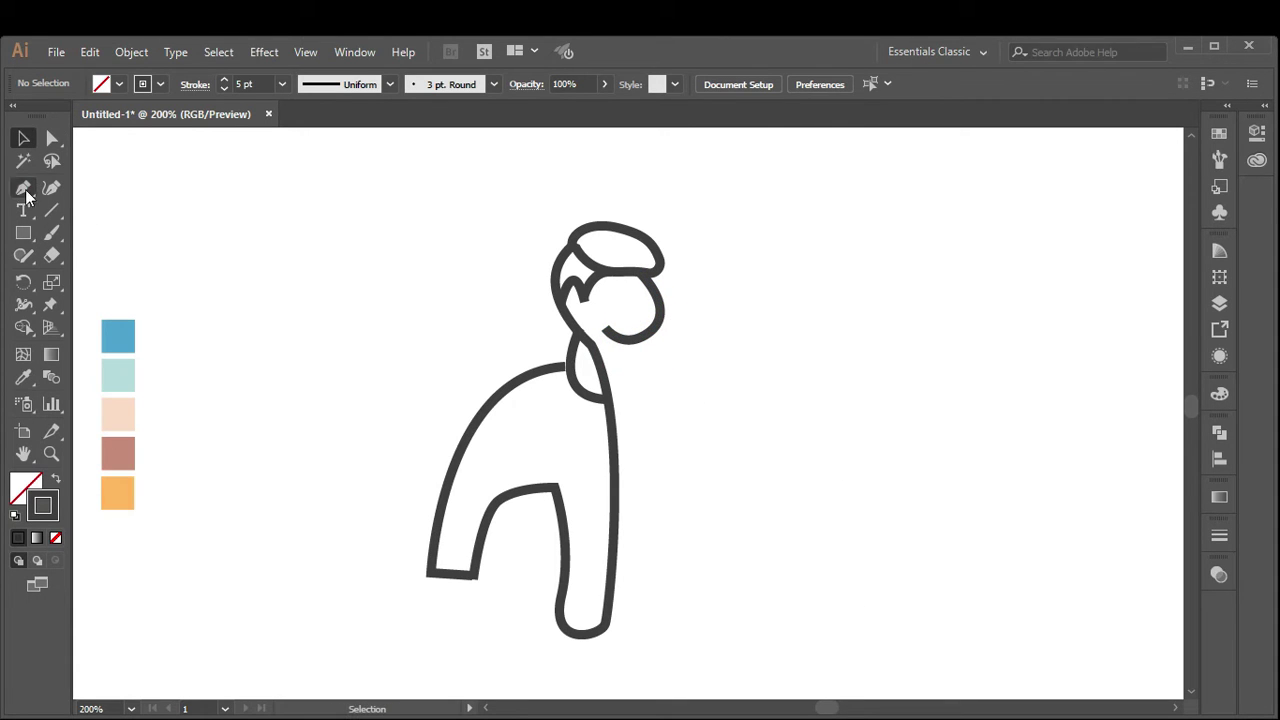
left_click(681, 363)
left_click(770, 340)
left_click(773, 252)
left_click(813, 256)
left_click_drag(797, 401, 752, 425)
left_click(714, 424)
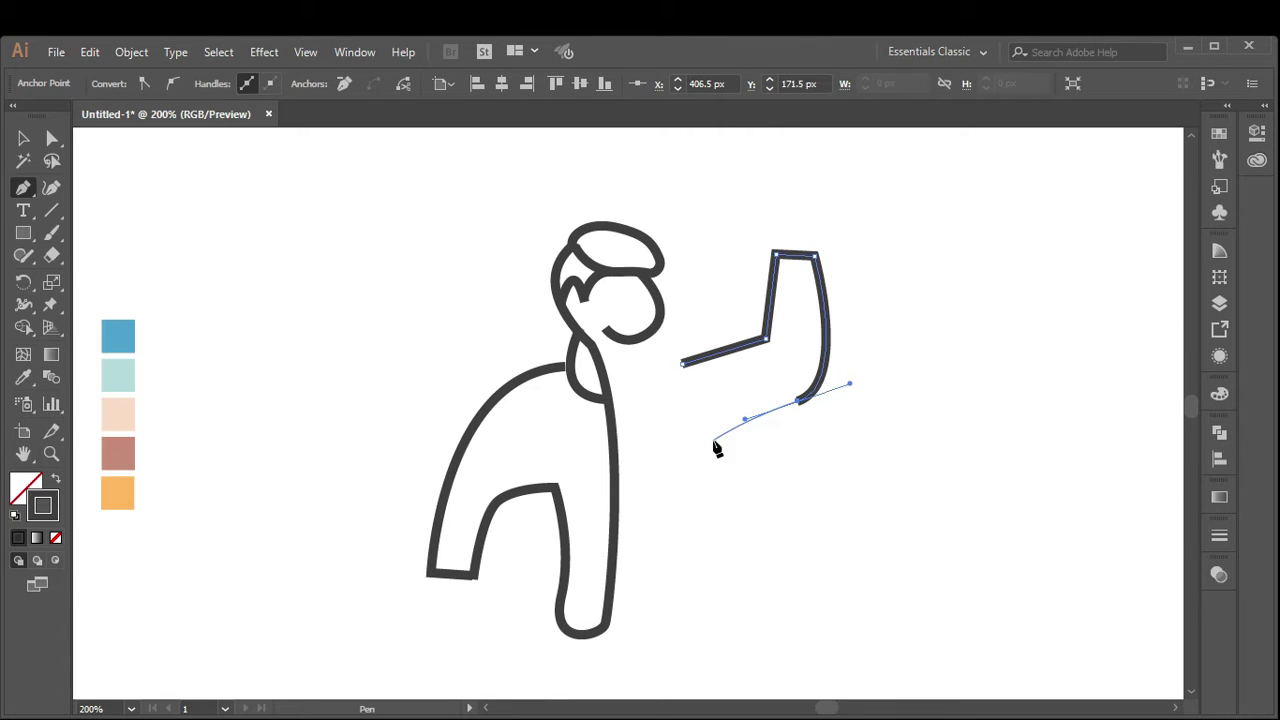
Continue the raised arm's path into a long jacket flap with a rounded bottom and a straight edge up to the neck
scroll(782, 538, "down", 1)
left_click_drag(817, 553, 799, 584)
left_click(782, 583)
left_click(654, 322)
left_click(52, 138)
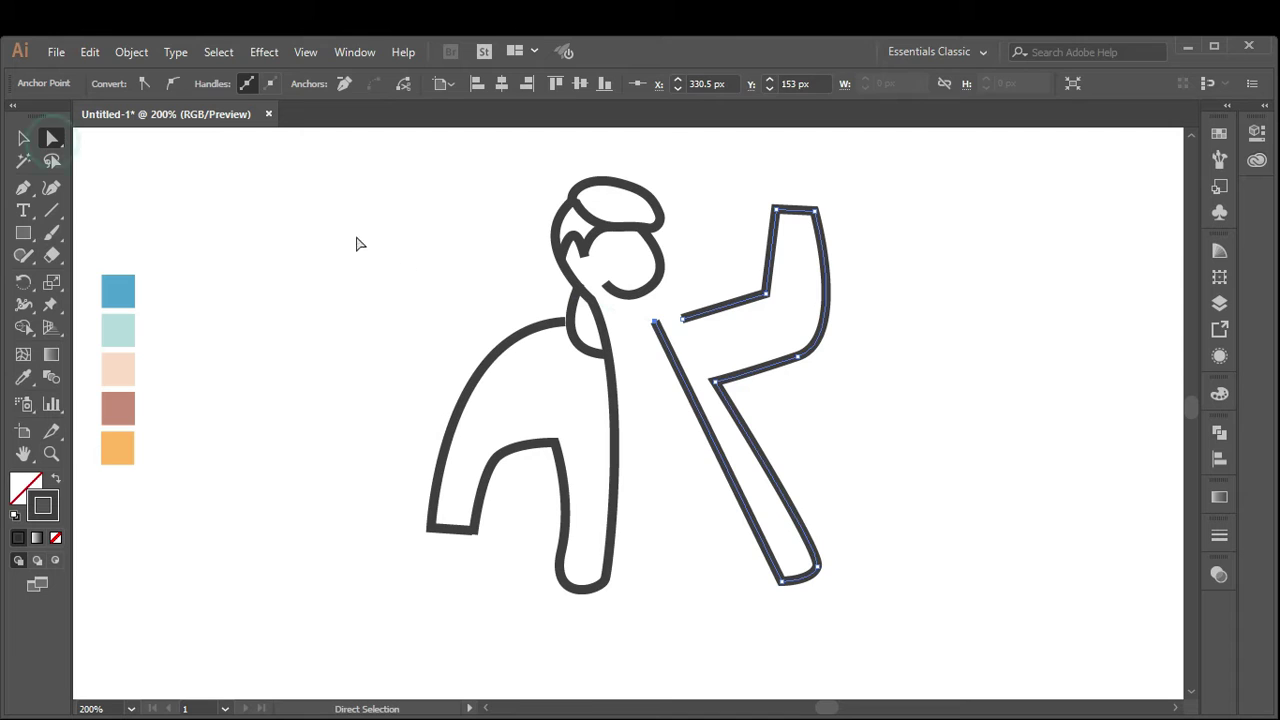
Adjust the jacket flap's end points so it meets the shoulder line and slants outward at the bottom
left_click_drag(662, 338, 675, 333)
left_click_drag(820, 572, 828, 566)
left_click(668, 315)
left_click(23, 138)
left_click(177, 237)
Draw a curved neckline joining the two front edges of the jacket
left_click(23, 187)
left_click(608, 352)
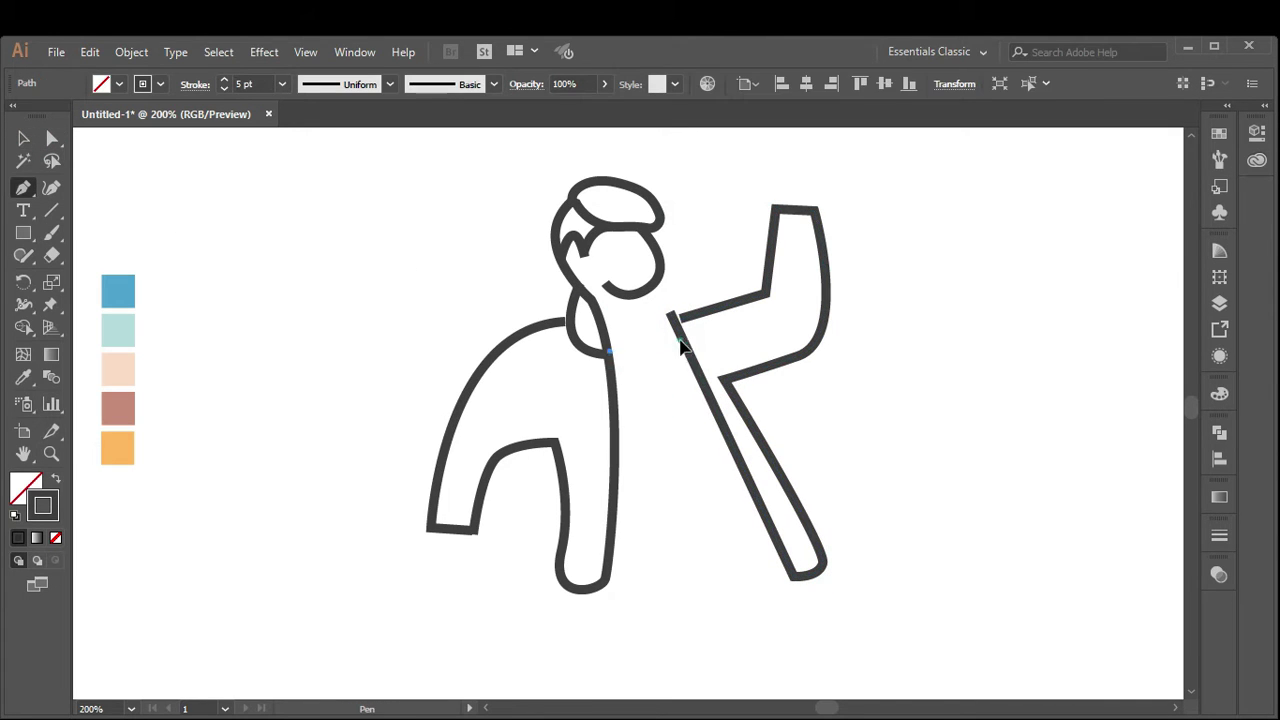
left_click_drag(680, 345, 728, 334)
left_click(166, 177, "ctrl")
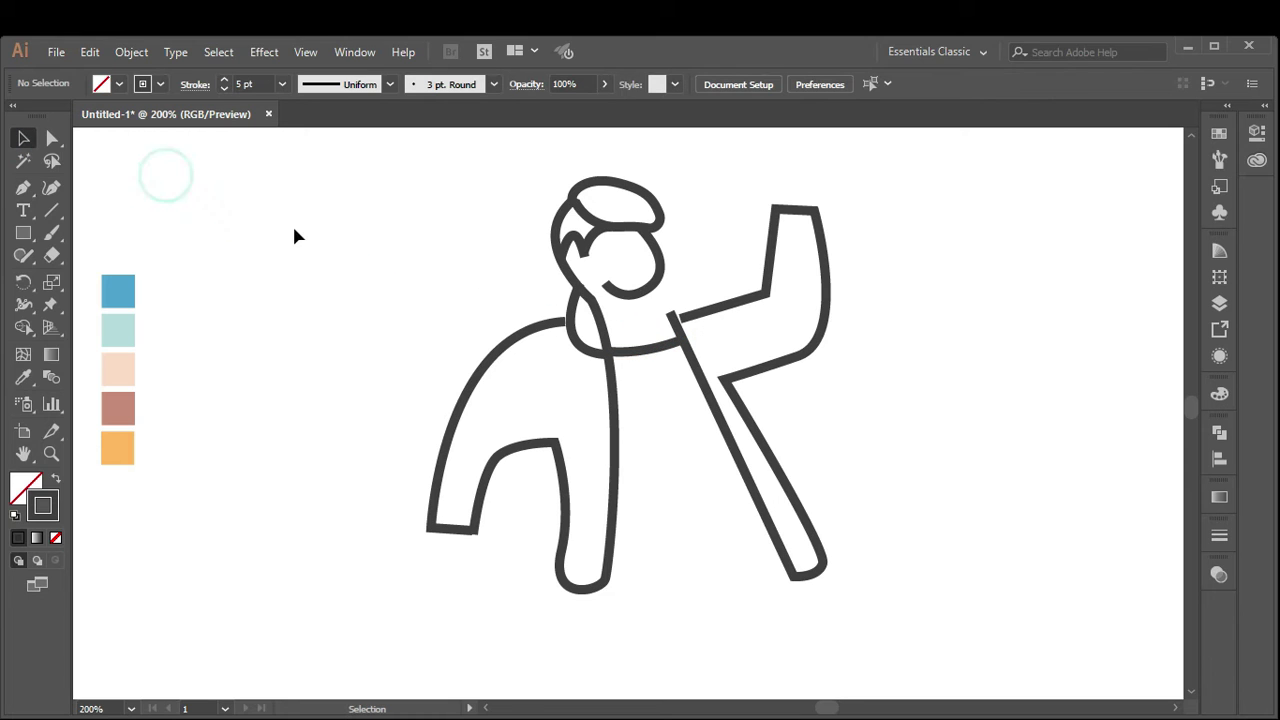
Draw a small closed four-sided collar beside the raised arm and shorten the jacket flap's upper end to meet it
left_click(23, 187)
left_click(663, 312)
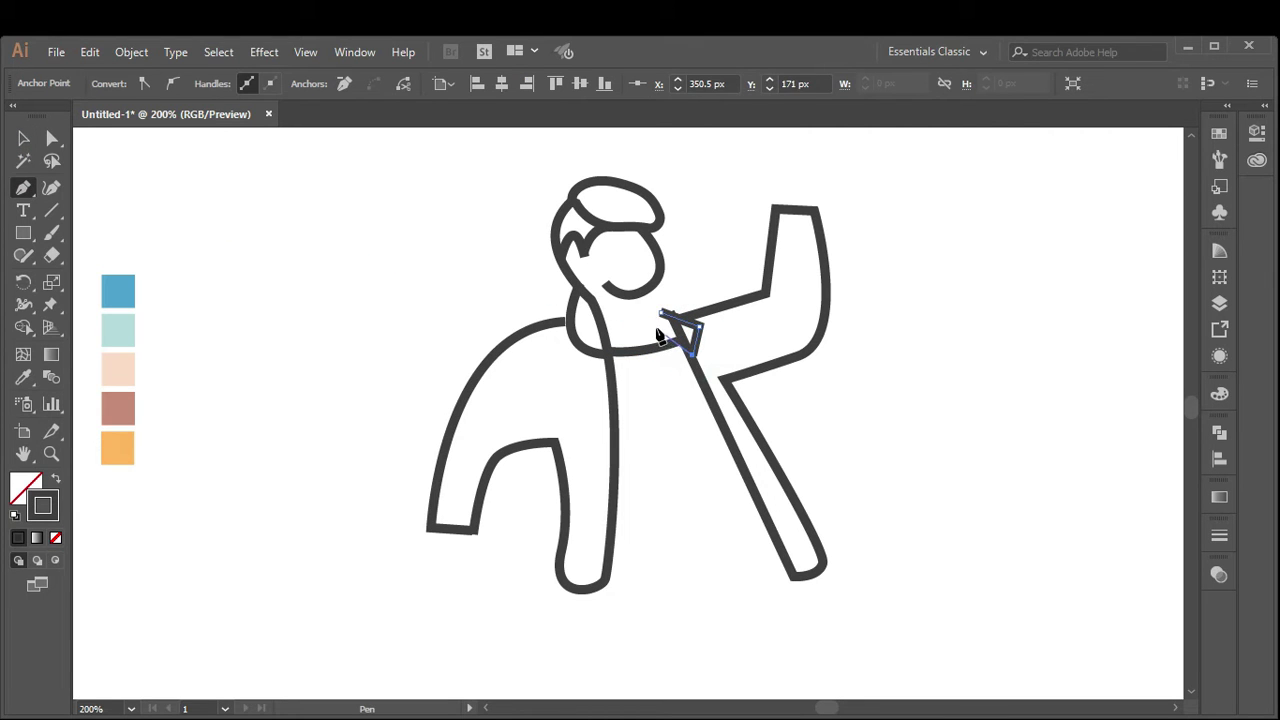
key("a")
left_click(681, 355)
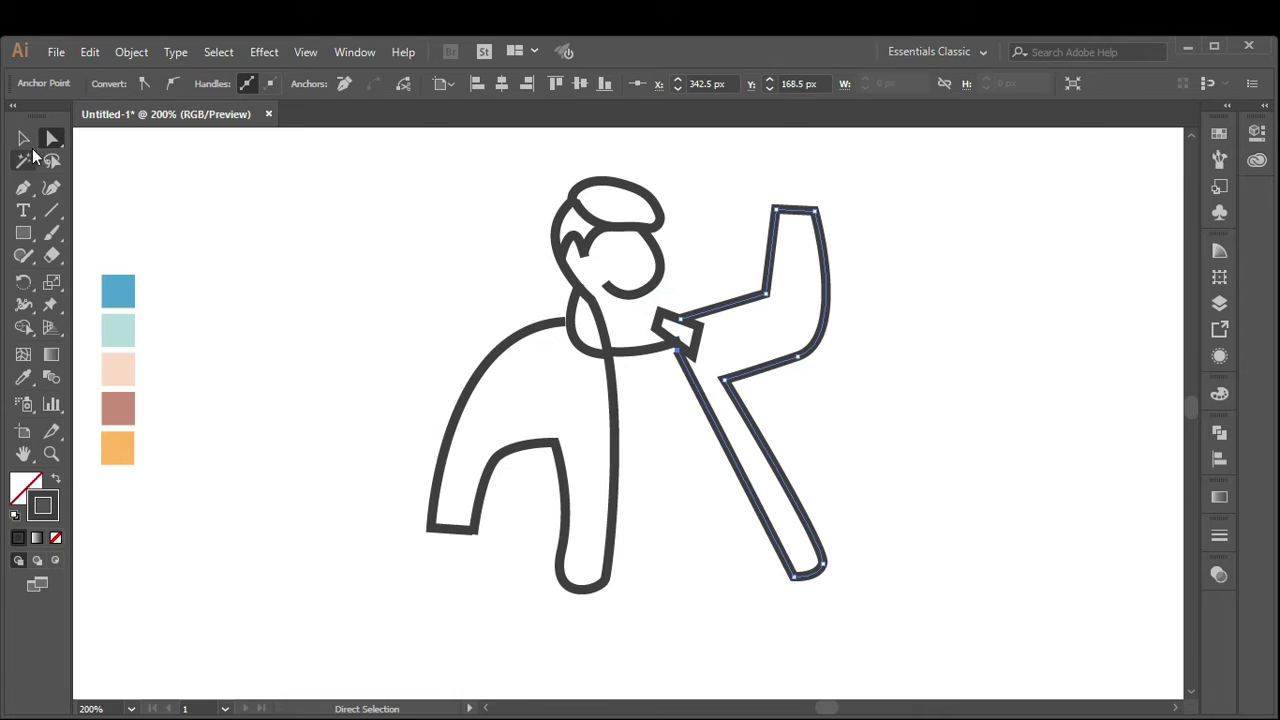
left_click(914, 568, "ctrl")
Draw the shirt's side edge and curved hem between the jacket's two flaps and adjust the hem's corner
scroll(914, 568, "down", 3)
left_click(23, 189)
left_click(762, 427)
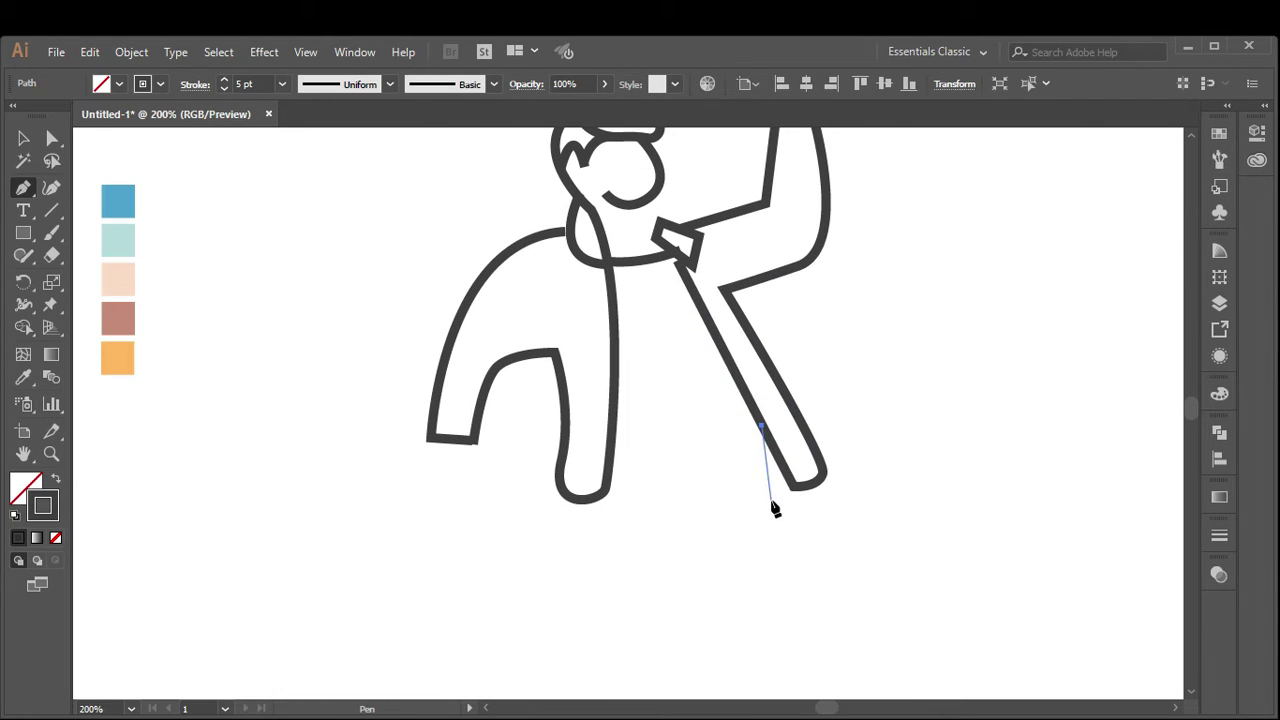
left_click(772, 500)
left_click_drag(604, 488, 587, 447)
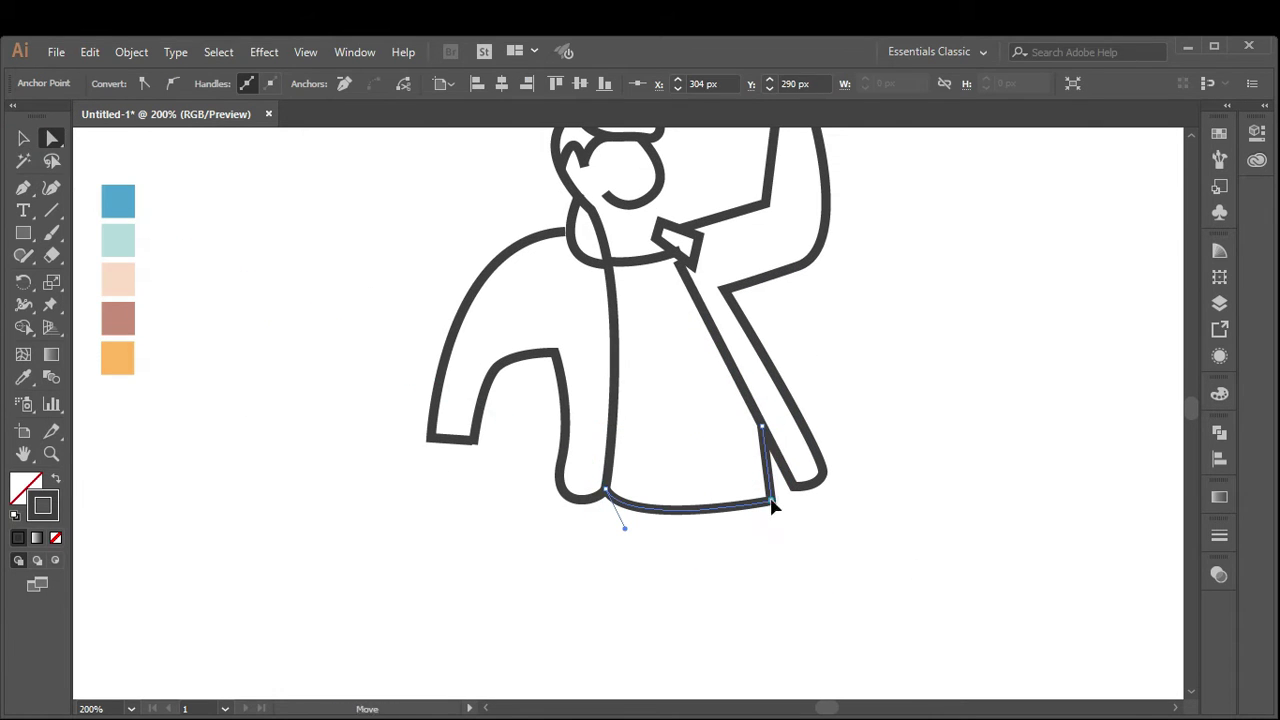
key("a")
Add an anchor point to the curved collar beside the lowered arm and reshape it with a defined lower corner
scroll(610, 325, "up", 2)
left_click(571, 302)
key("plus")
left_click(579, 318)
key("a")
left_click_drag(565, 300, 573, 307)
scroll(610, 380, "up", 1)
Reshape the hair's upper edge by shifting its back anchor outward and adjusting the top and front curve
left_click(594, 227)
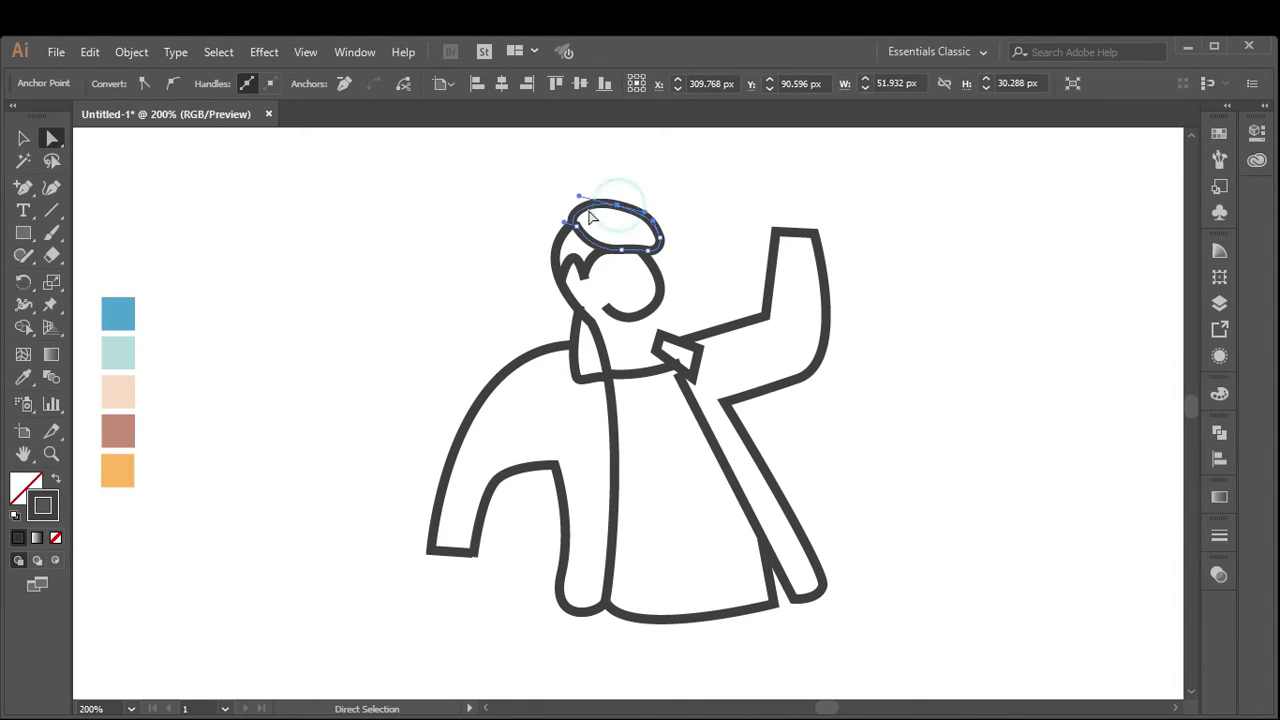
mouse_move(580, 207)
left_mouse_down()
mouse_move(576, 218)
mouse_move(568, 207)
left_mouse_up()
left_click(688, 198)
left_click(651, 240)
left_click(660, 244)
left_click(662, 230)
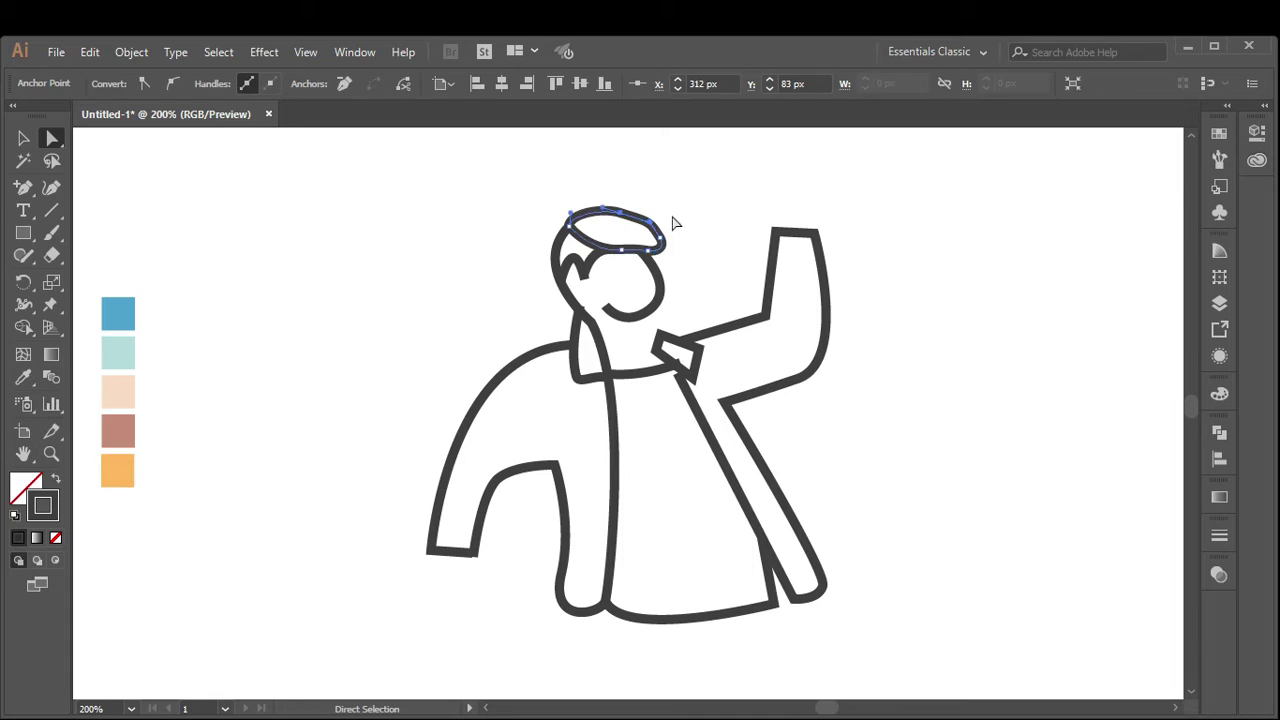
Refine the hair shape's front tip and the lower edge where it overlaps the hairline
scroll(673, 222, "down", 1)
left_click(623, 206)
left_click(663, 189)
left_click(652, 184)
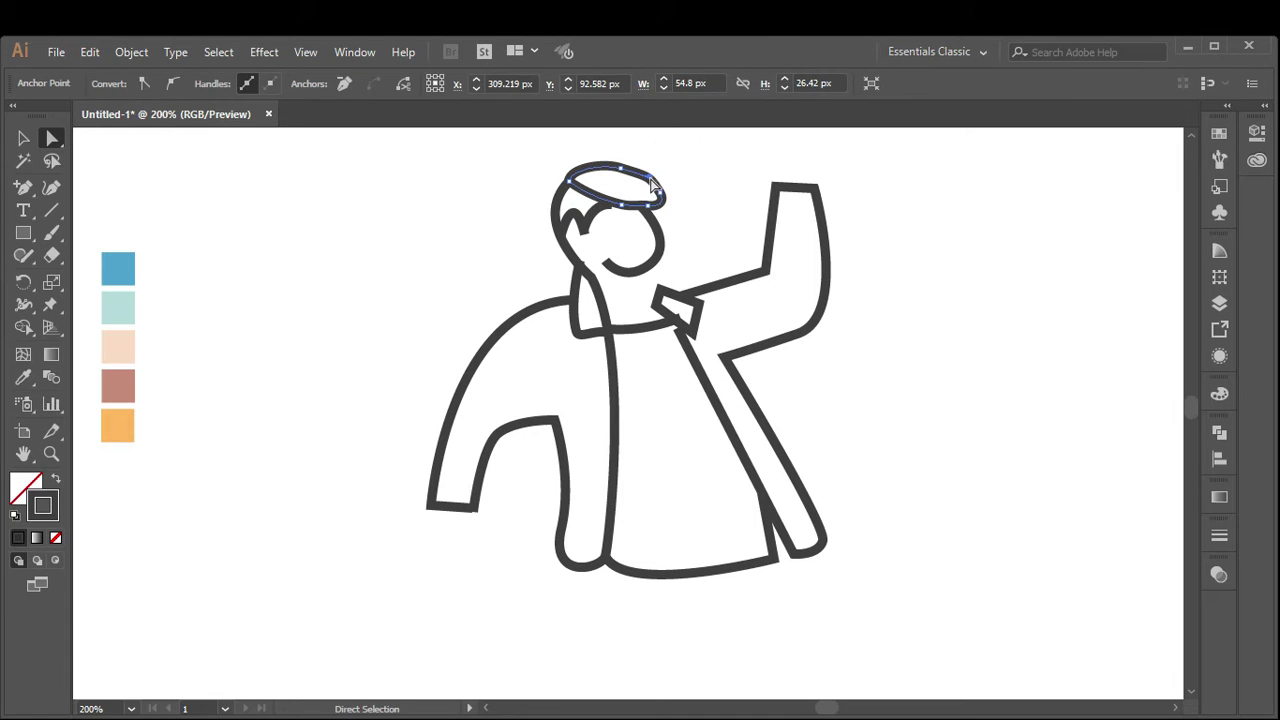
left_click(677, 171)
left_click(623, 207)
left_click(683, 187)
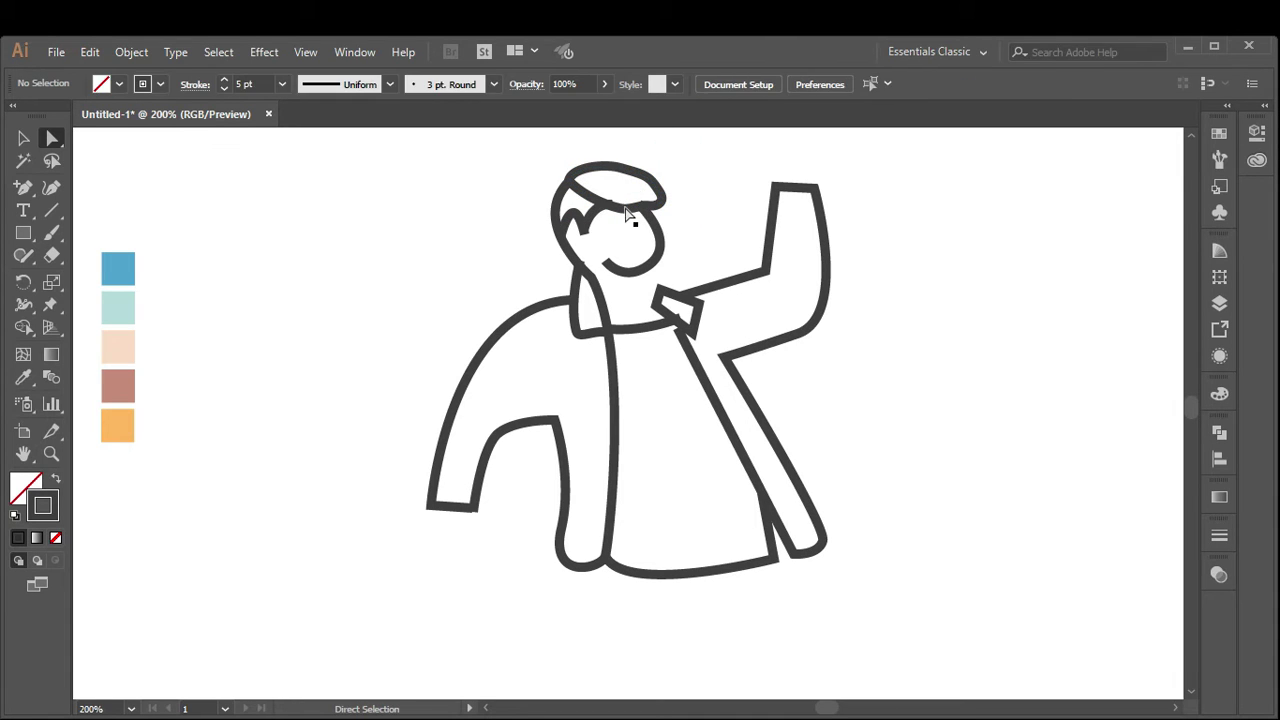
left_click(626, 213)
left_click(657, 189)
left_click(714, 266)
Slim the four-sided collar beside the raised arm and adjust the neckline curve beneath it
scroll(714, 280, "down", 1)
left_click(703, 296)
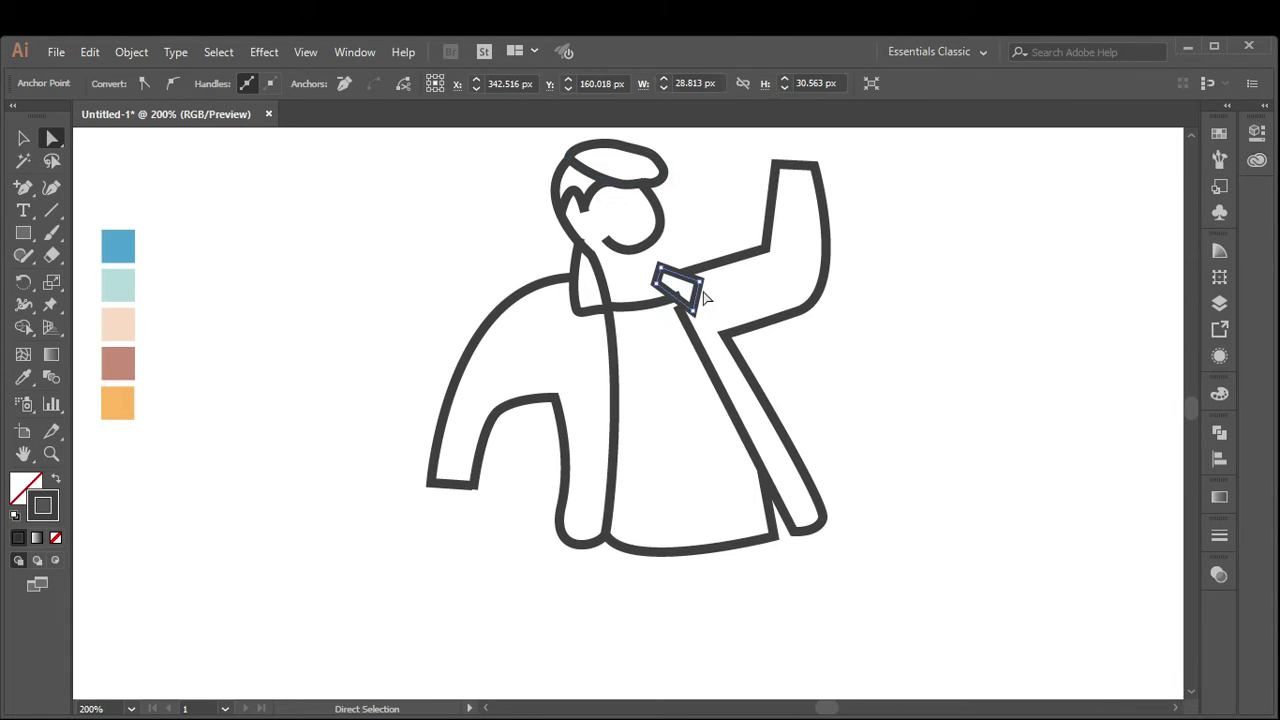
left_click(580, 285)
left_click(657, 300)
left_click(680, 298)
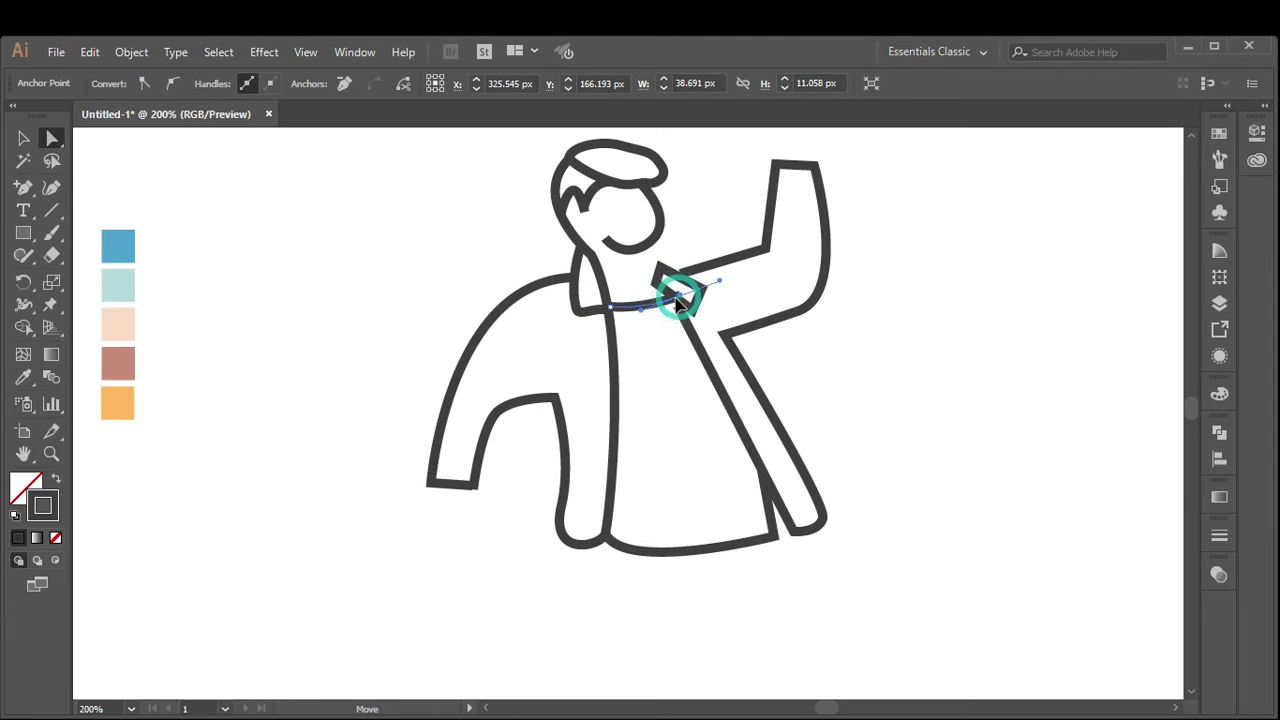
left_click(692, 228)
left_click(714, 258)
left_click(700, 222)
Stretch the upper corners of the four-sided collar toward the chin to lengthen it
left_click_drag(23, 187, 80, 184)
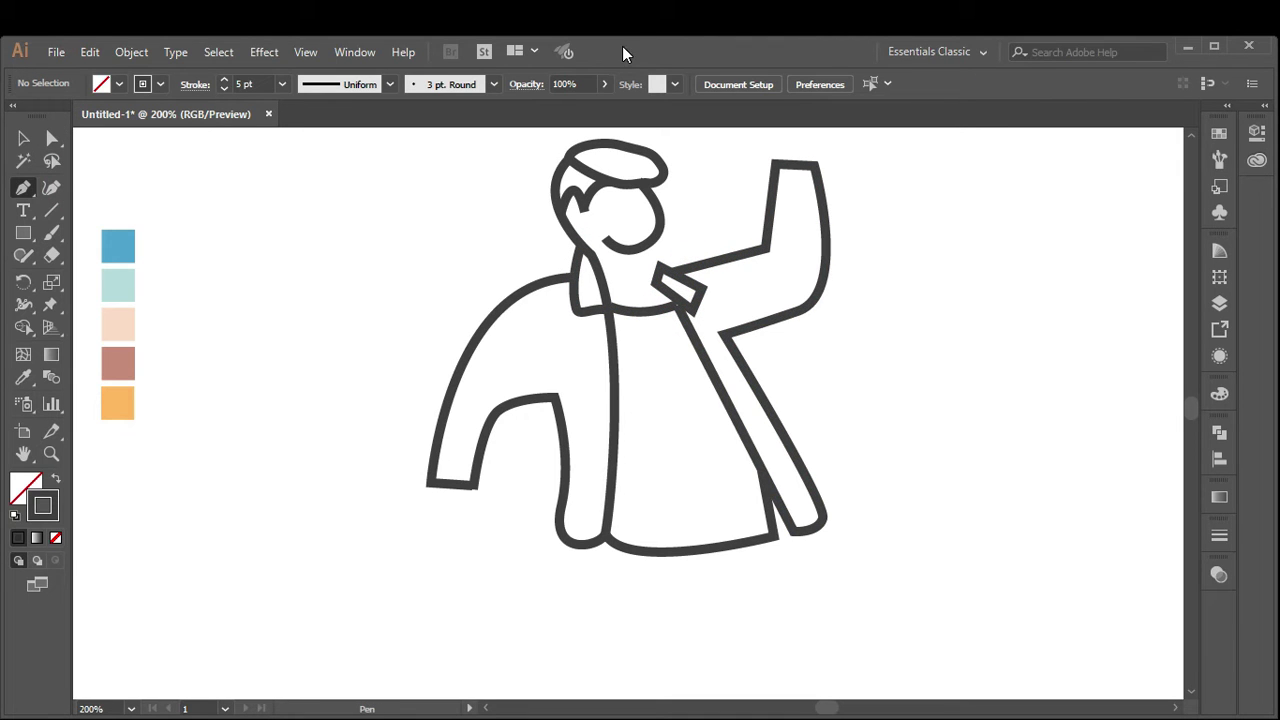
left_click(658, 270)
left_click(52, 138)
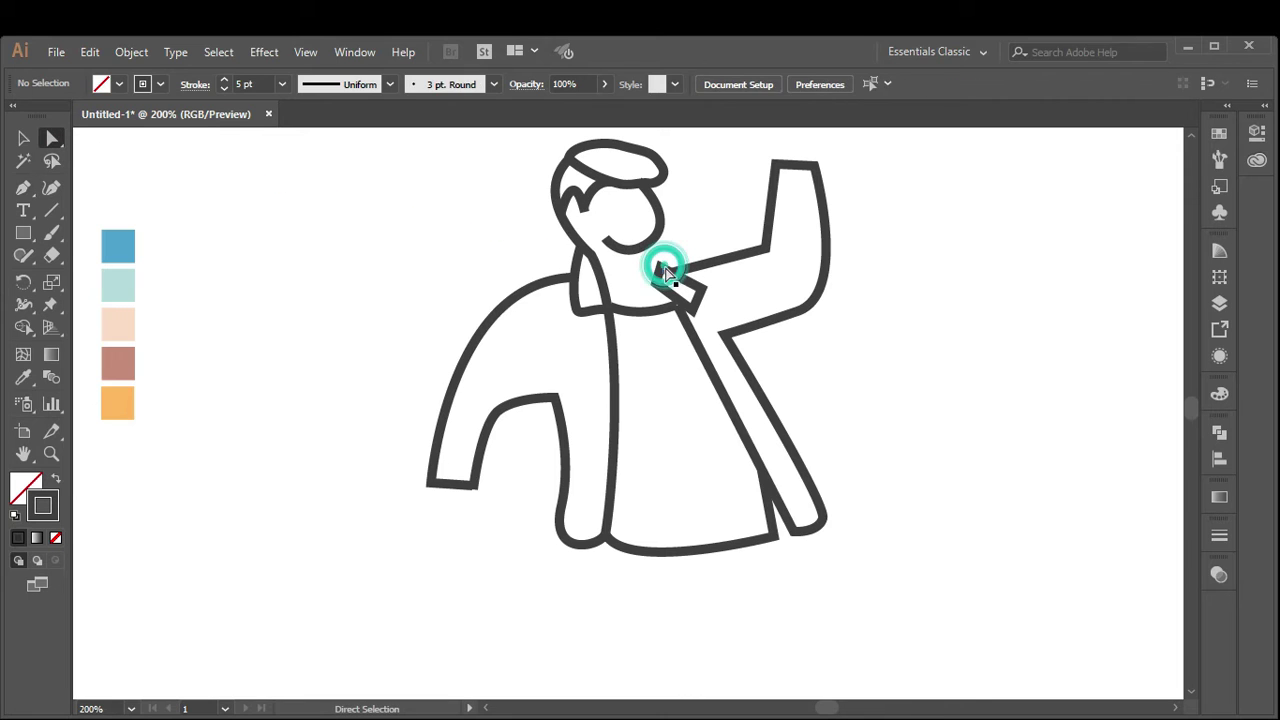
left_click(658, 268)
left_click(689, 271)
left_click(700, 220)
left_click(679, 220)
left_click(657, 284)
left_click(643, 277)
left_click(693, 241)
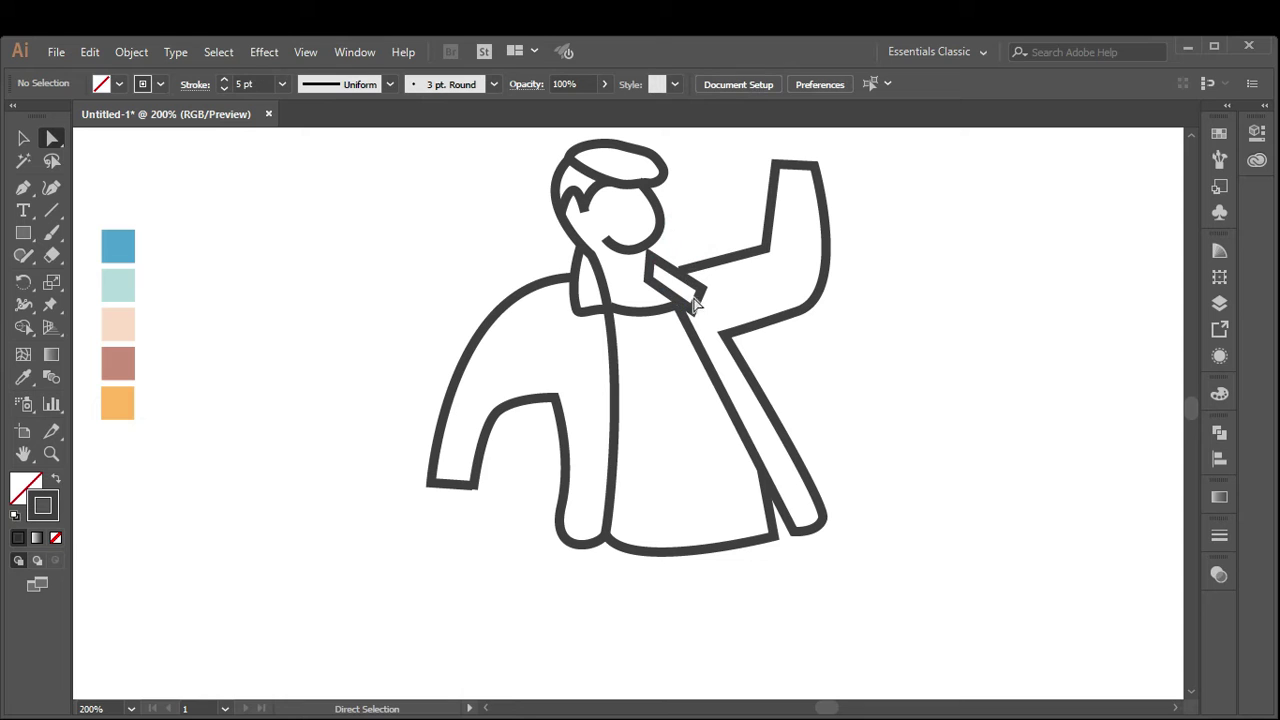
left_click(703, 293)
left_click(700, 237)
scroll(594, 457, "down", 1)
scroll(723, 474, "down", 3)
scroll(628, 364, "up", 2)
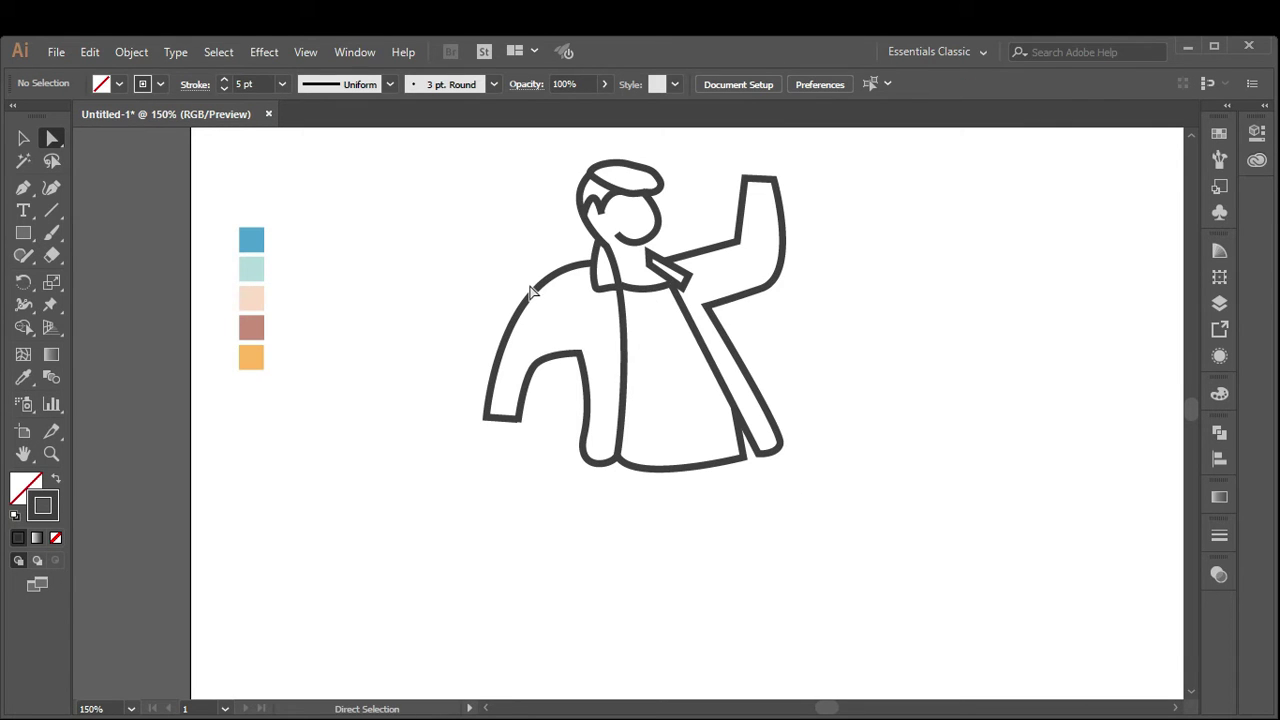
Widen the ear curve under the hairline by moving its front anchor and angling its handle outward
left_click(596, 200)
left_click(590, 205)
left_click(588, 184)
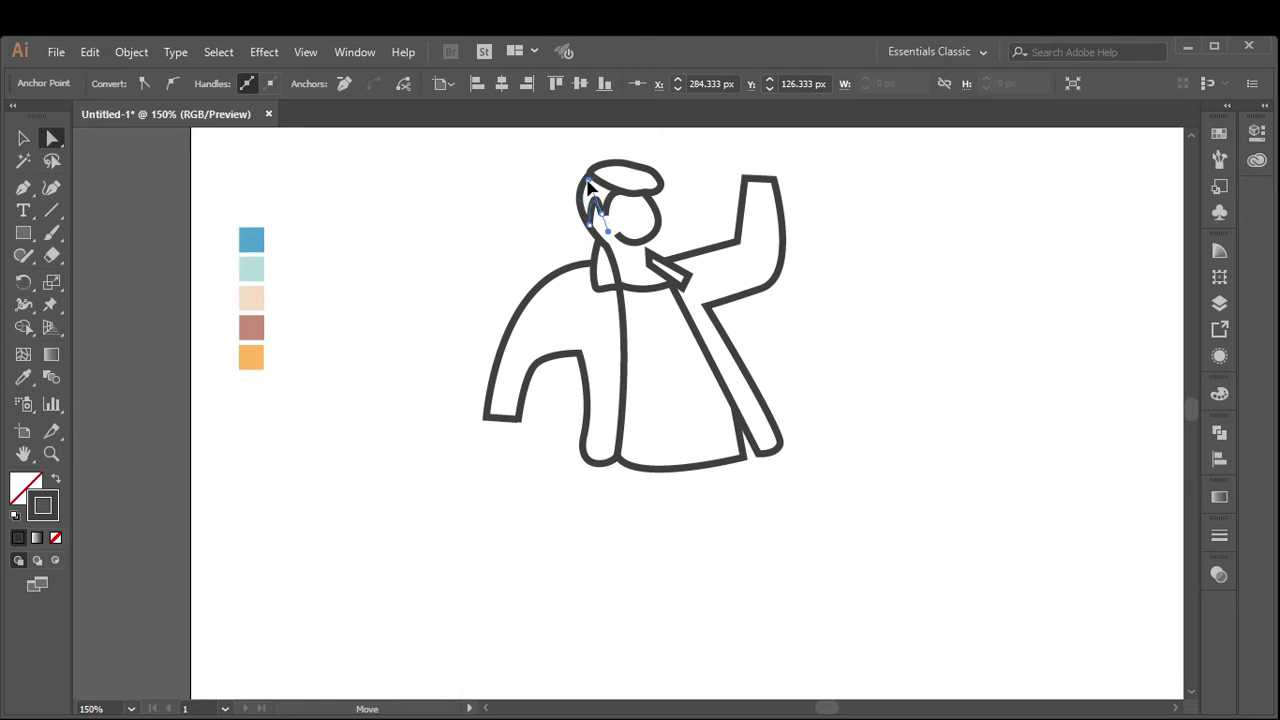
left_click(511, 200)
scroll(600, 212, "up", 3)
left_click(620, 180)
scroll(635, 255, "up", 2)
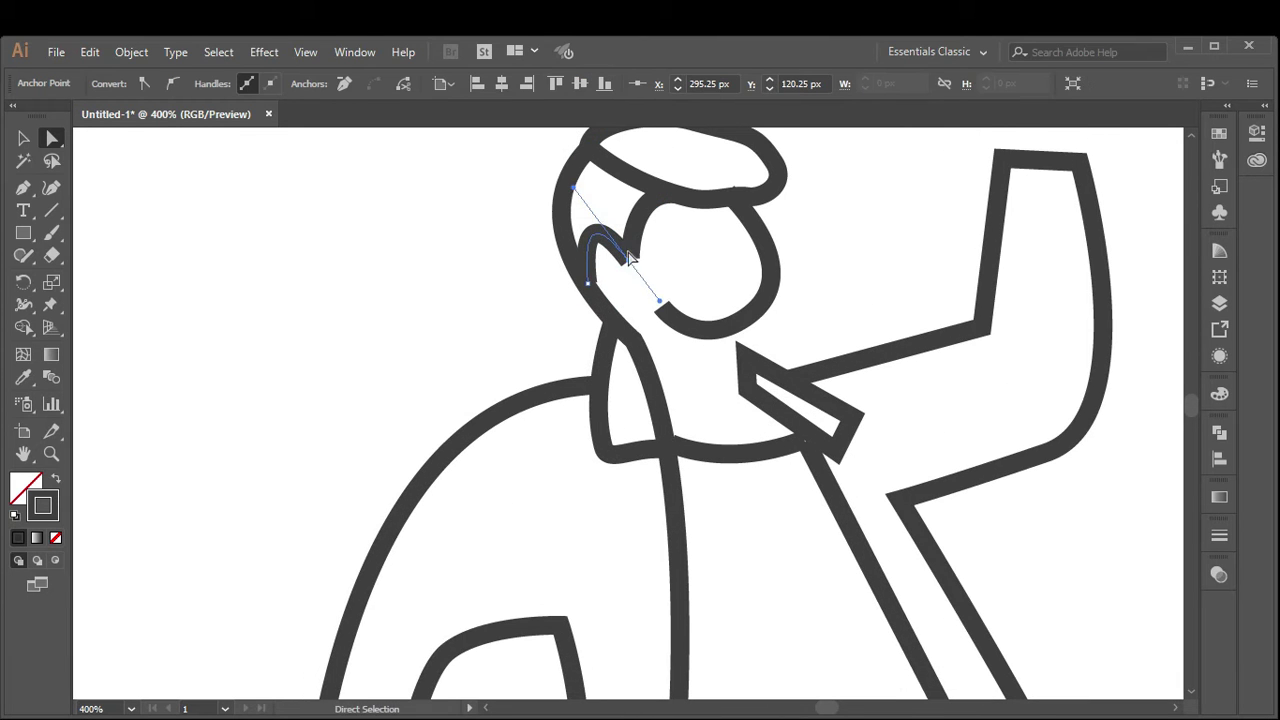
left_click_drag(573, 187, 545, 200)
left_click_drag(630, 257, 638, 256)
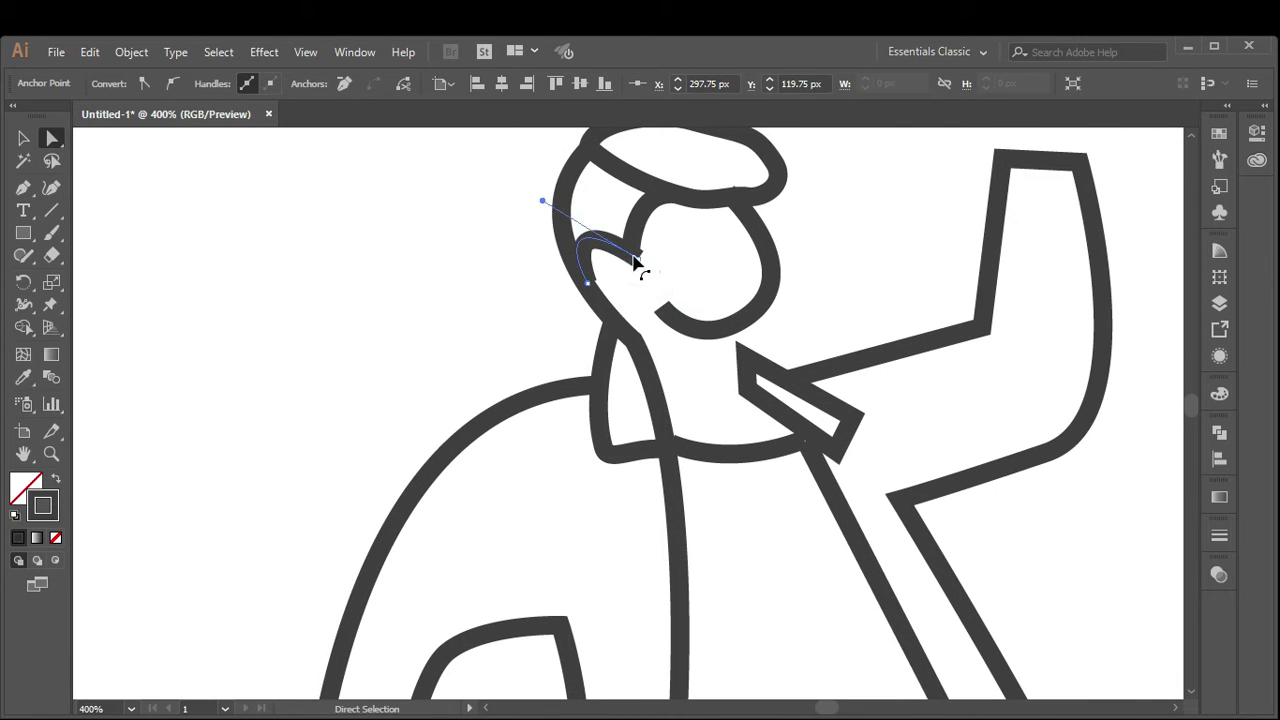
left_click(543, 194)
left_click(632, 256)
left_click(286, 249)
scroll(286, 249, "down", 3)
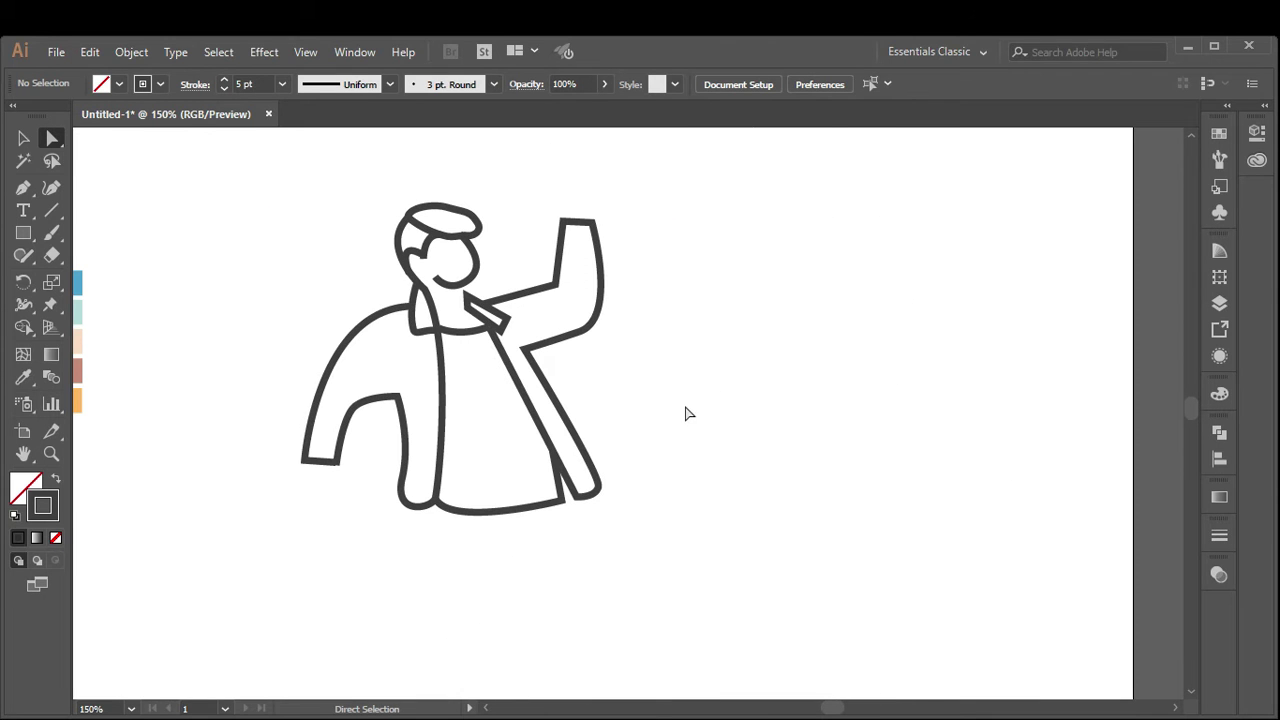
Draw the front leg as a curved outline from the shirt hem past the knee to the cuff and back up to the thigh
key("p")
scroll(450, 460, "down", 2)
left_click(447, 441)
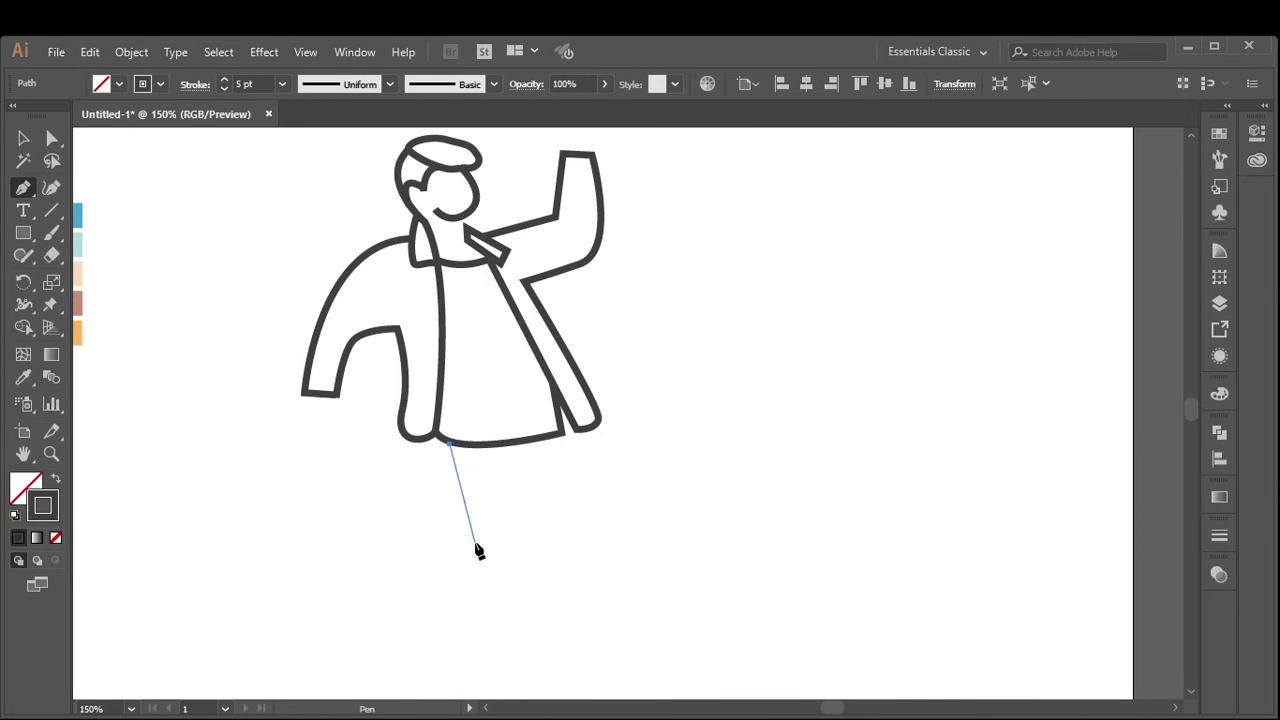
scroll(480, 545, "down", 1)
left_click_drag(575, 503, 614, 537)
left_click(571, 617)
left_click(631, 621)
left_click_drag(578, 430, 86, 251)
left_click(23, 137)
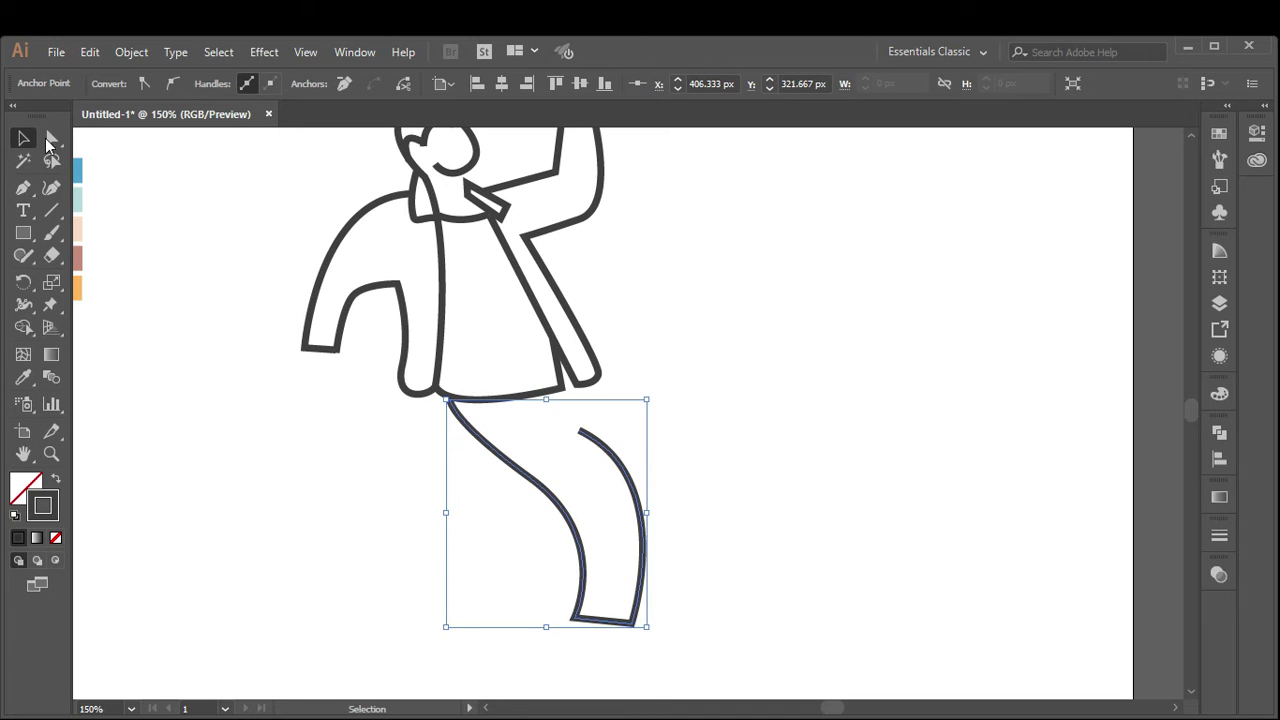
Draw a short line from the shirt hem down to the top of the front thigh
left_click(23, 187)
left_click(558, 396)
left_click(578, 430)
Reshape the front leg by moving its thigh end inside the hip line, narrowing the cuff and straightening the shin
key("a")
left_click(585, 437)
left_click_drag(578, 430, 552, 422)
left_click_drag(626, 570, 686, 514)
left_click(23, 187)
left_click(90, 210)
left_click(613, 500)
key("a")
left_click(618, 505)
left_click(553, 424)
left_click(519, 437)
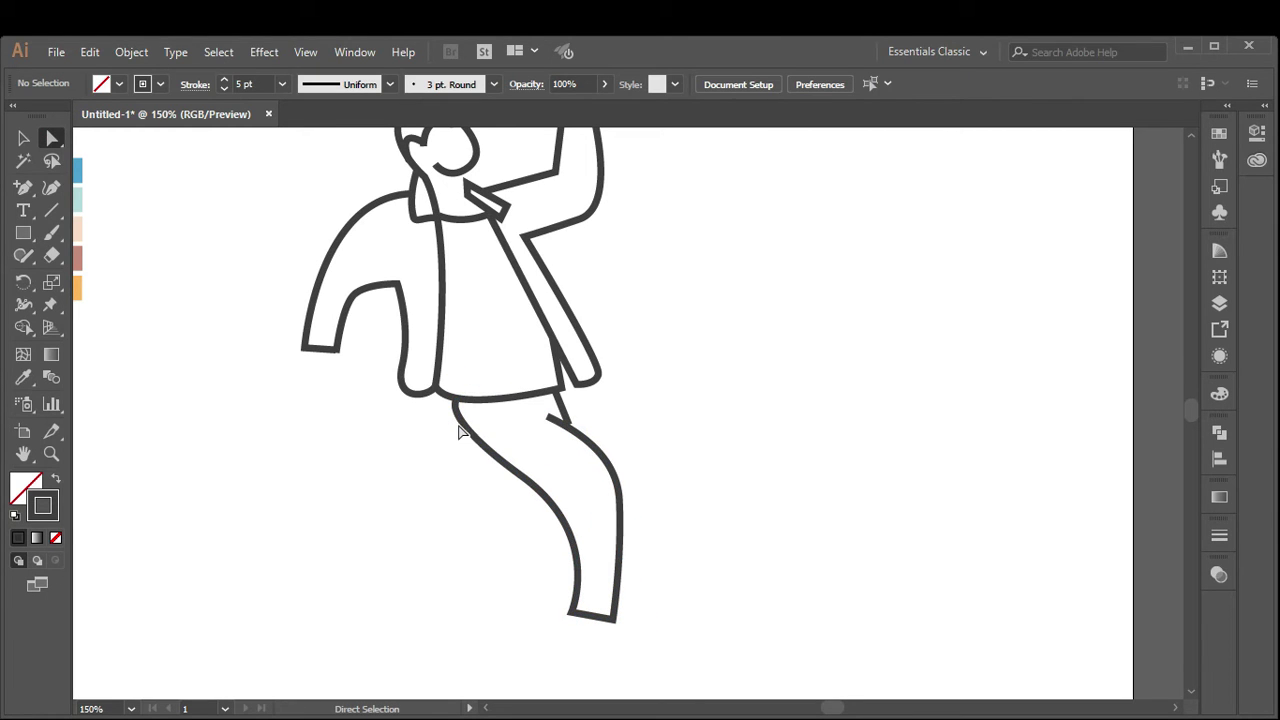
Draw a closed mitten-shaped hand with a separate thumb above the raised sleeve's cuff
left_click(24, 190)
scroll(508, 447, "down", 2)
left_click(89, 196)
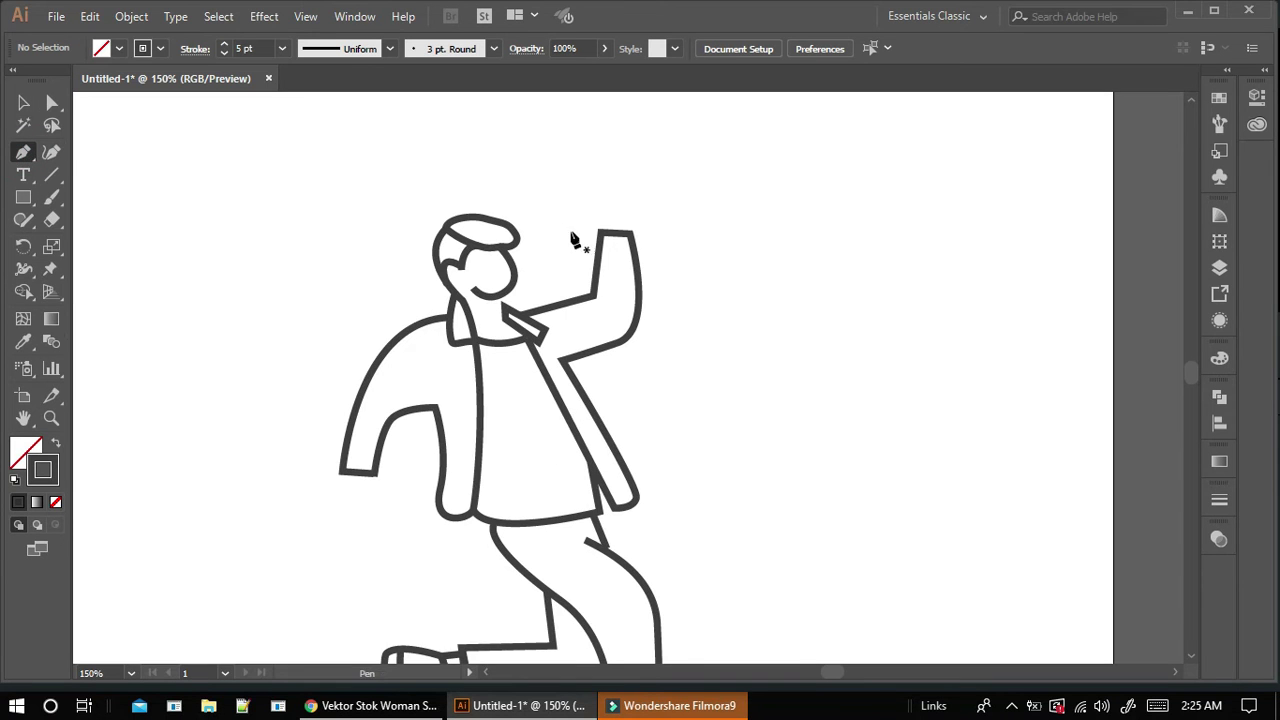
scroll(580, 240, "up", 1)
scroll(642, 240, "up", 2)
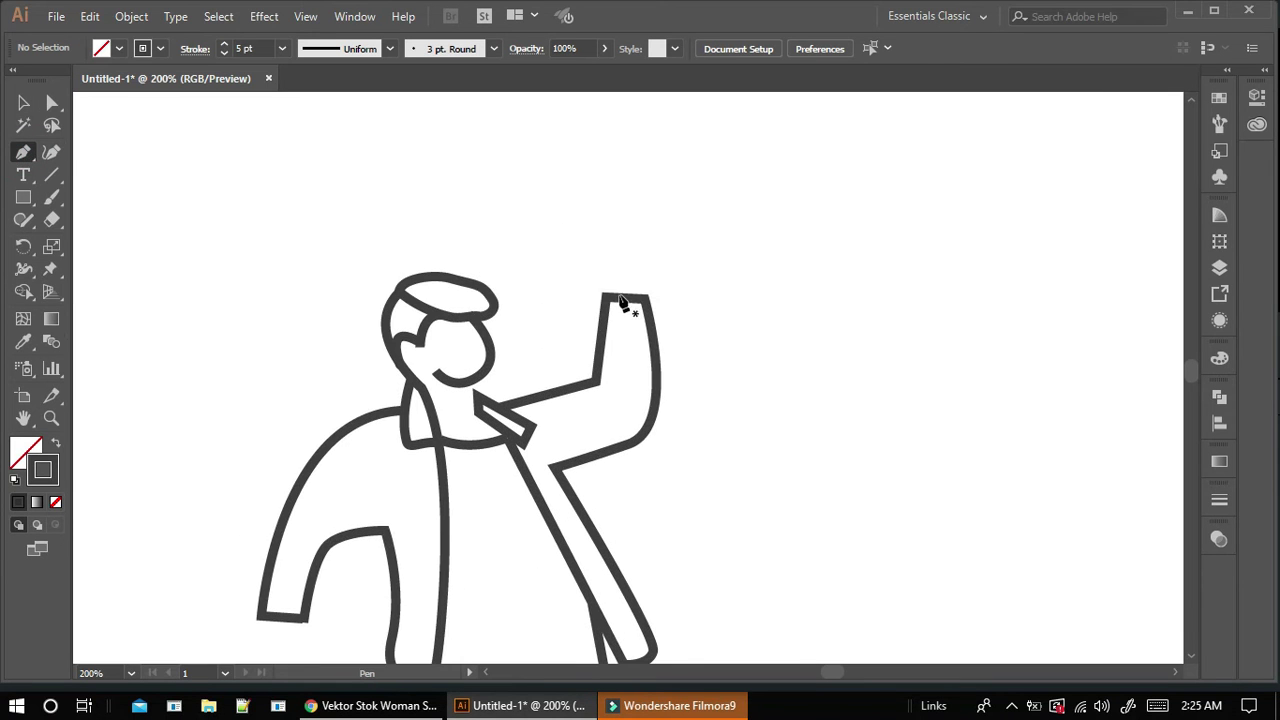
left_click(605, 296)
left_click_drag(575, 236, 601, 232)
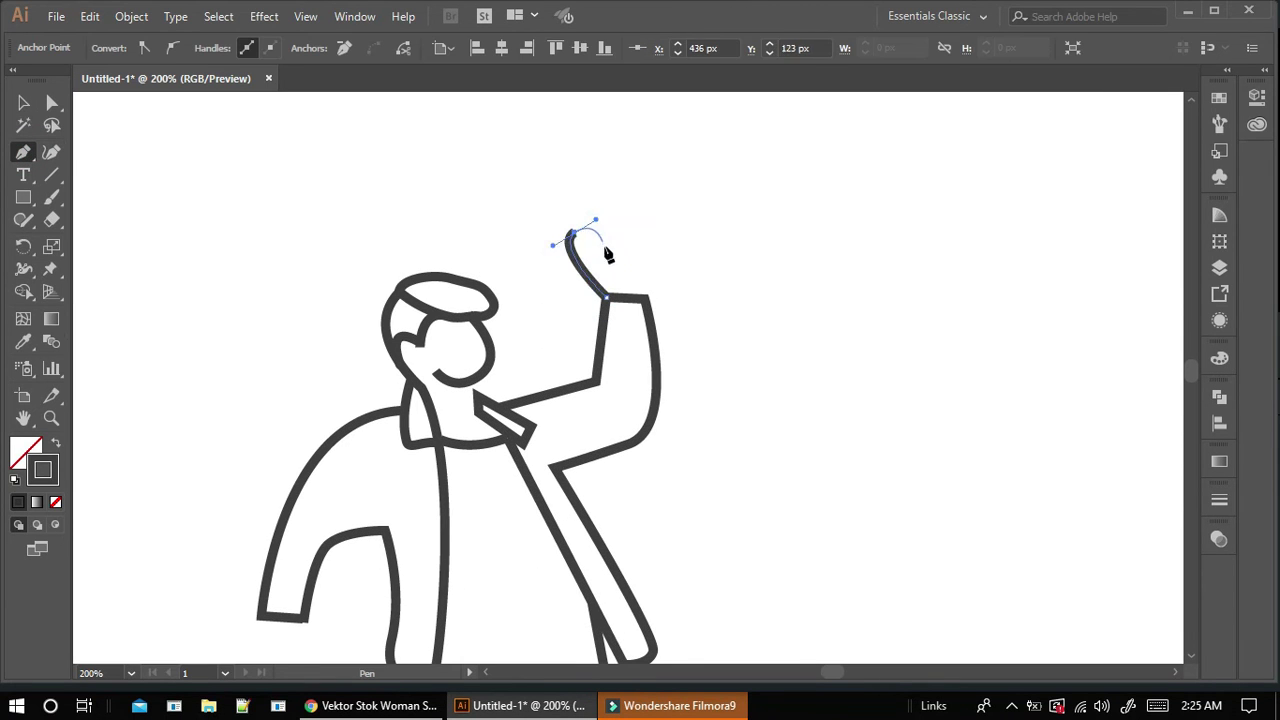
left_click_drag(610, 184, 640, 178)
left_click_drag(646, 298, 600, 313)
left_click(605, 296)
key("v")
Shorten the raised hand and adjust the curves of its thumb, fingertip and outer edge
left_click(52, 102)
left_click(614, 182)
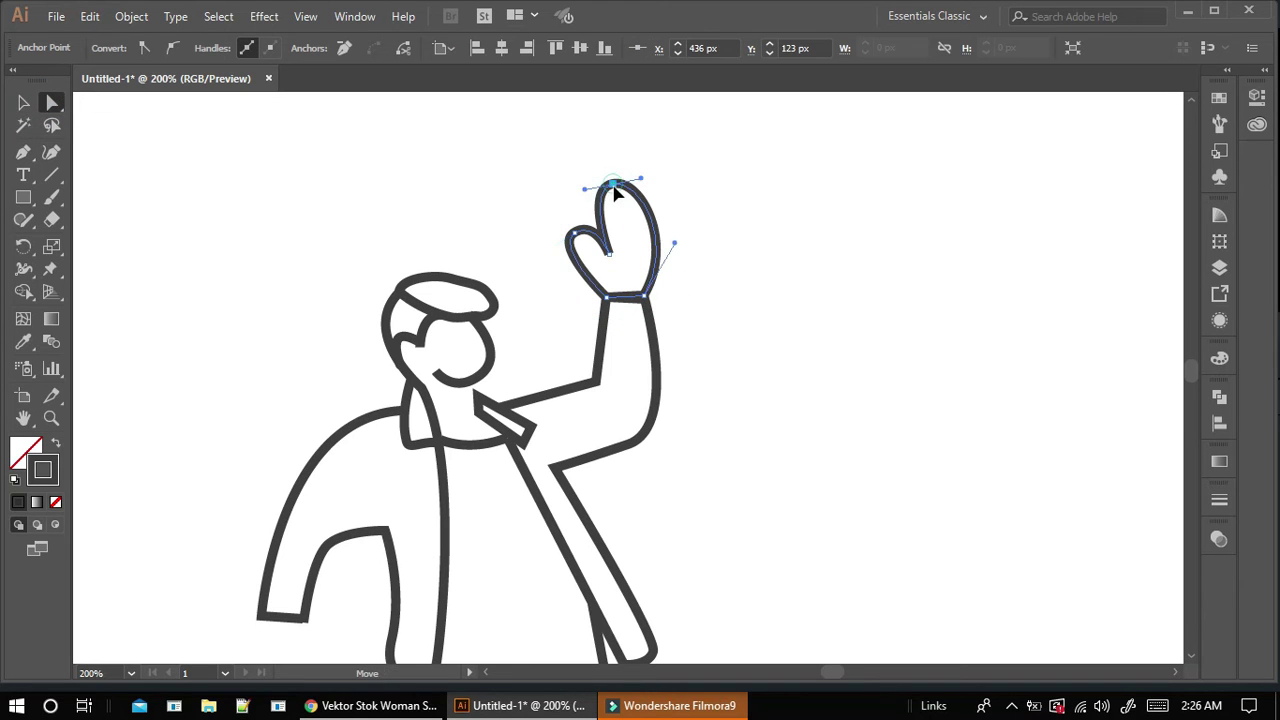
scroll(475, 238, "down", 2)
scroll(475, 238, "up", 2)
left_click_drag(528, 242, 622, 254)
left_click(545, 250)
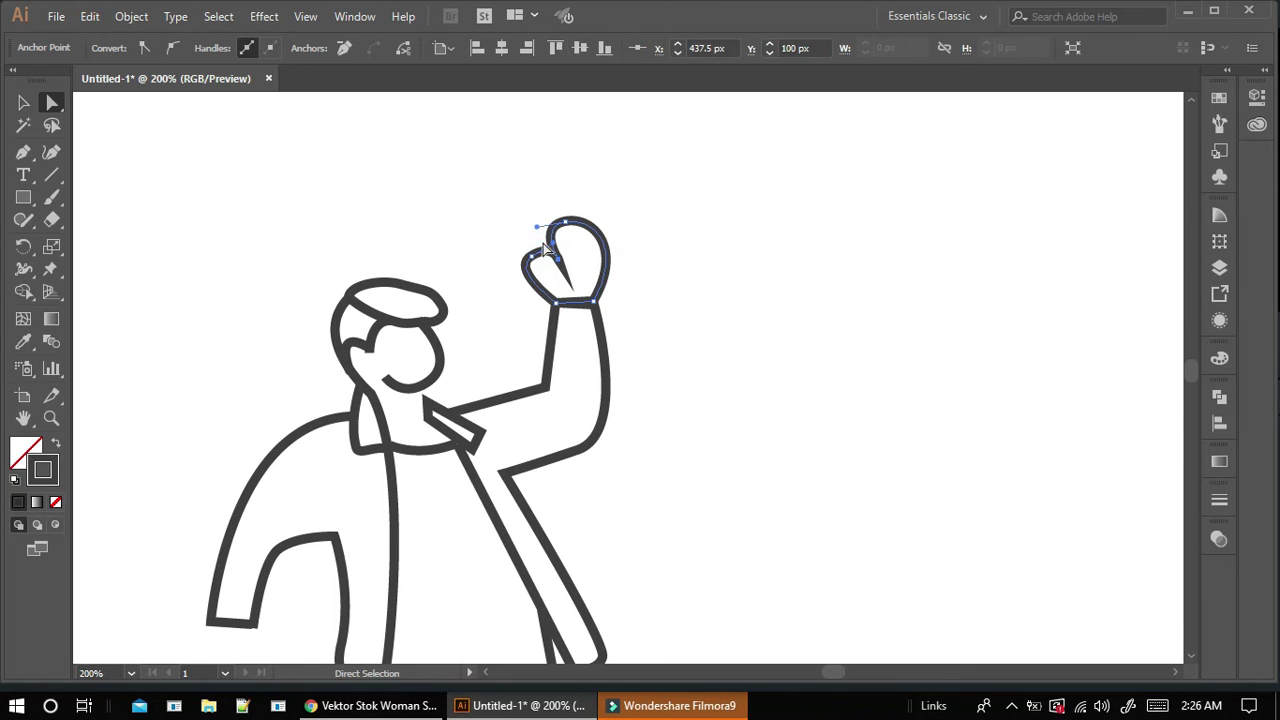
left_click_drag(535, 266, 508, 281)
left_click(506, 278)
mouse_move(563, 220)
left_mouse_down()
mouse_move(614, 237)
mouse_move(613, 255)
mouse_move(590, 245)
mouse_move(586, 217)
left_mouse_up()
left_click(560, 257)
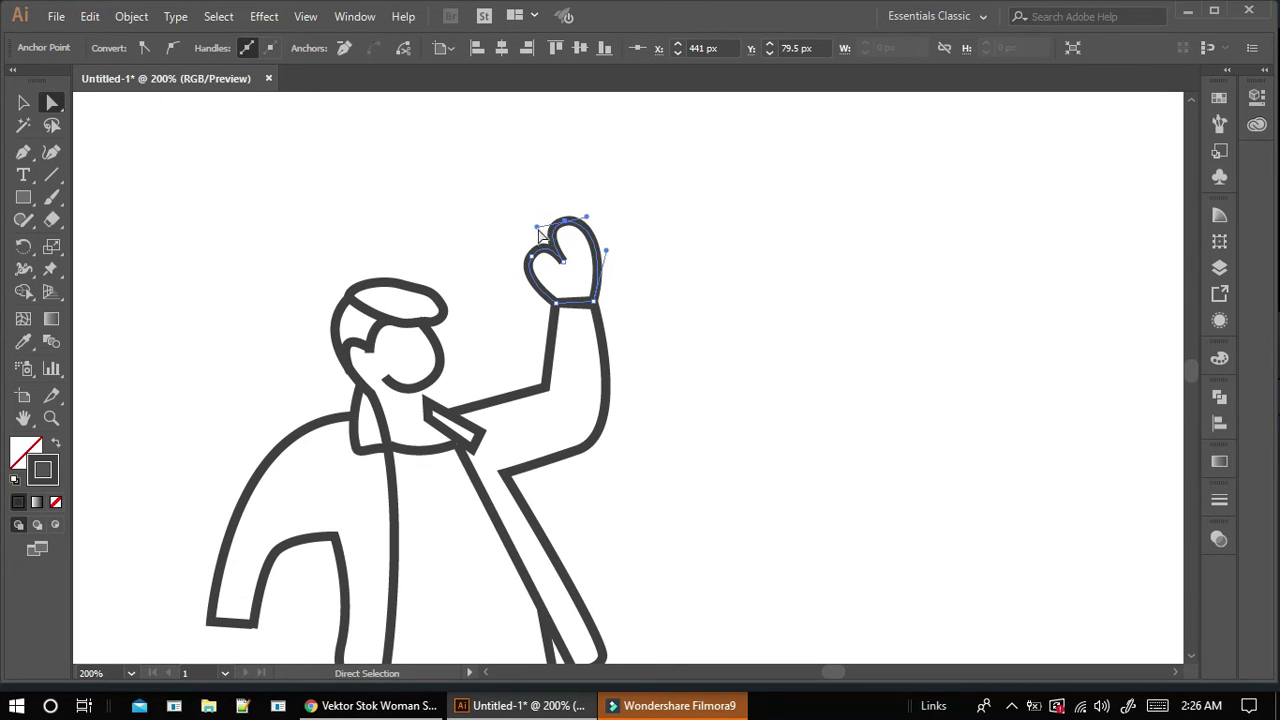
scroll(543, 232, "down", 3)
left_click(415, 267)
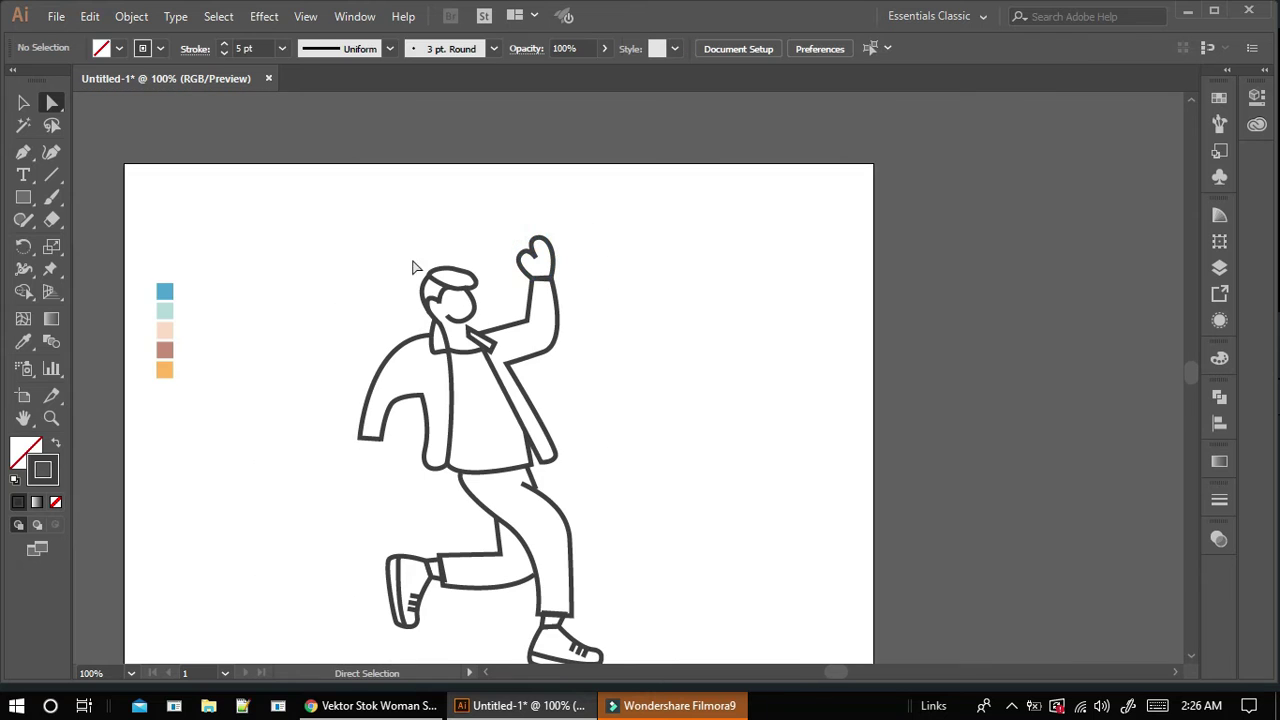
Draw a closed hand with a thumb hanging below the lowered sleeve's cuff
left_click(23, 152)
scroll(407, 424, "up", 2)
left_click(311, 453)
left_click(283, 487)
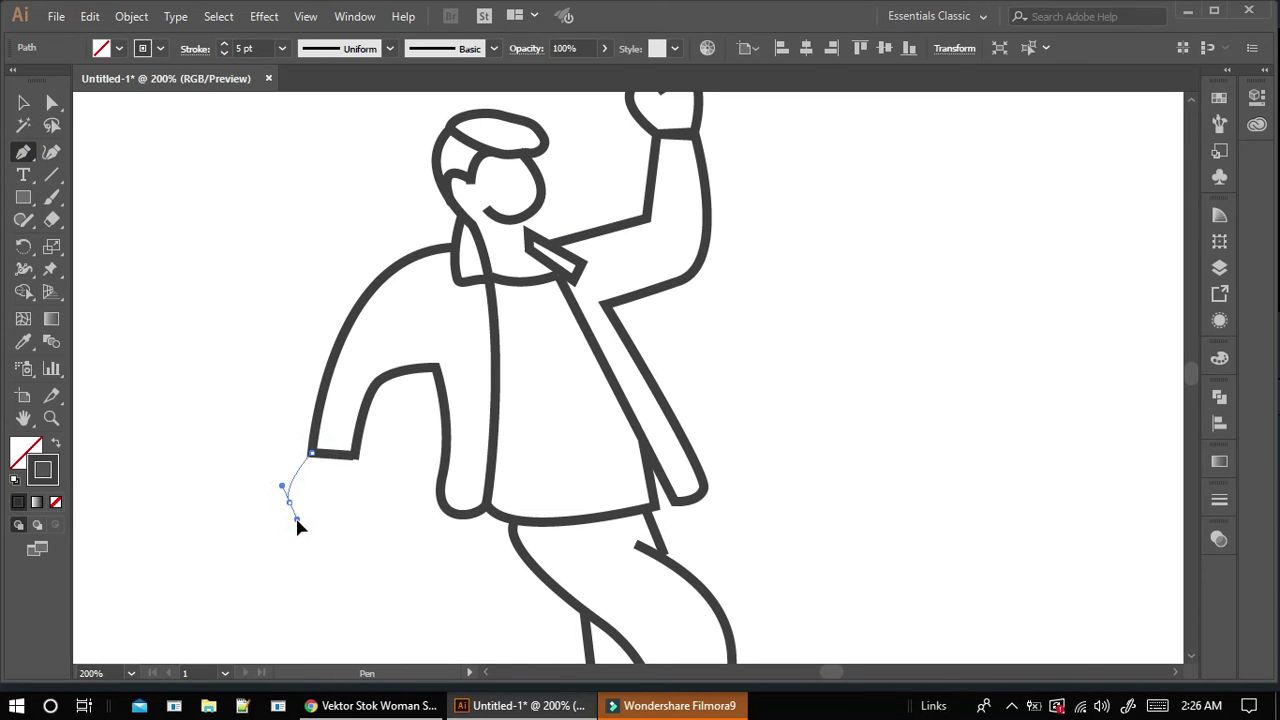
left_click_drag(297, 527, 297, 526)
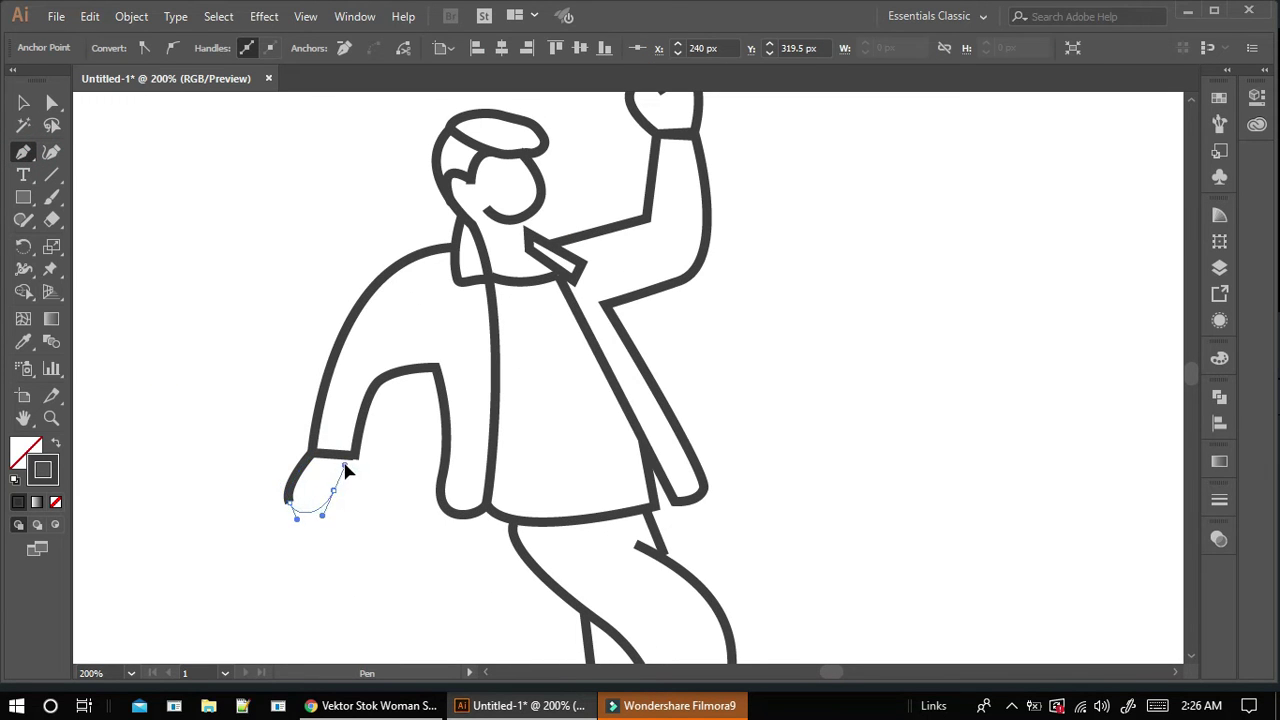
left_click(354, 461)
left_click(354, 485, "ctrl")
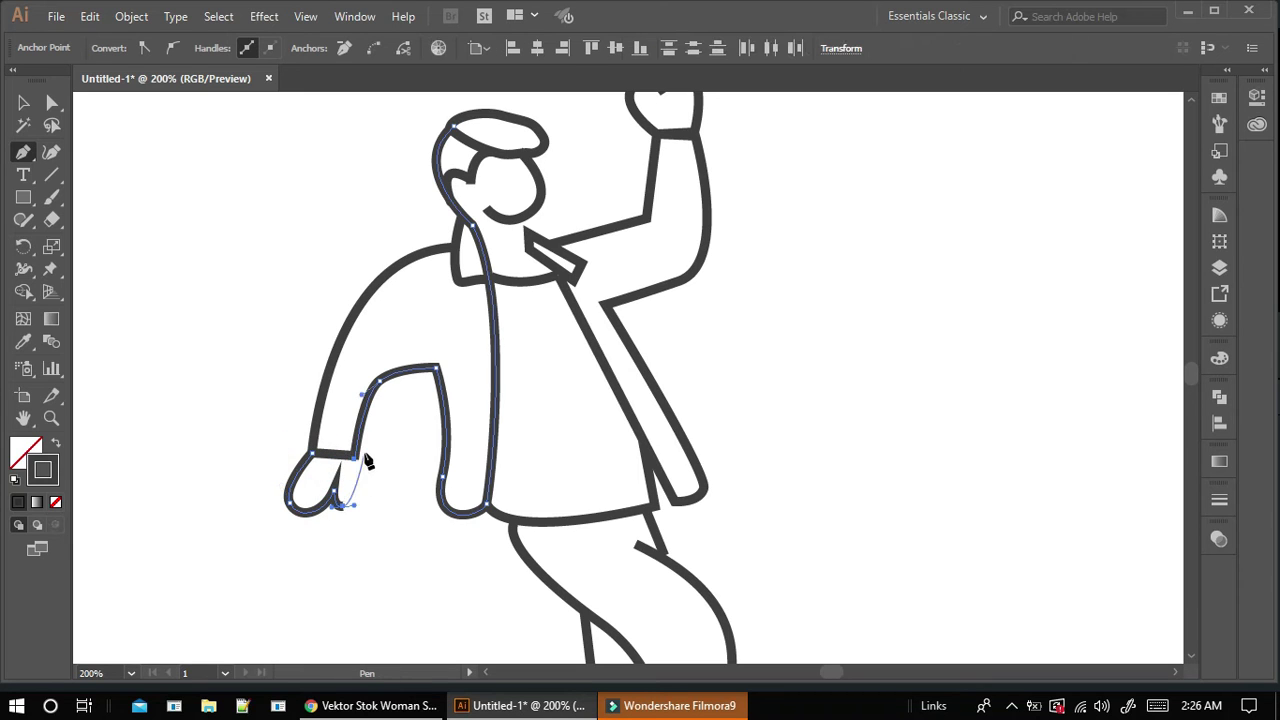
left_click(313, 452)
left_click(197, 369, "ctrl")
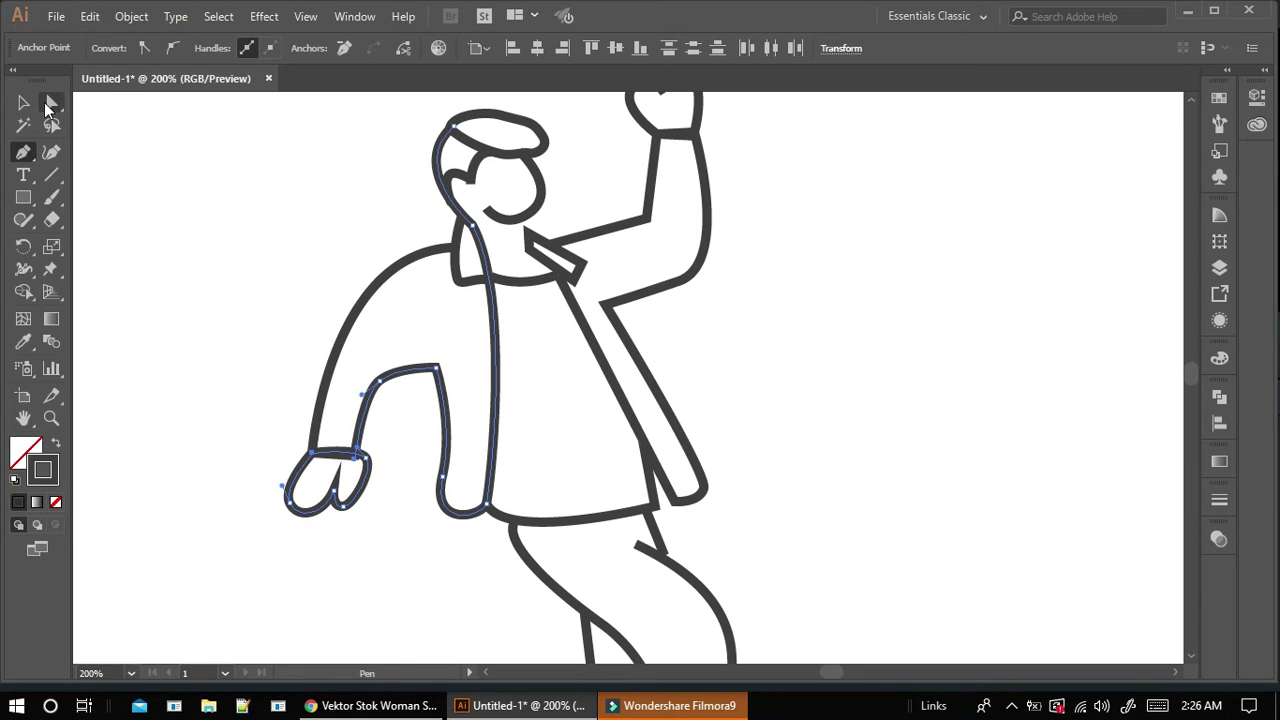
Align the lowered hand's wrist corner with the sleeve and round off the notch beside its thumb
left_click(52, 102)
left_click(365, 460)
left_click_drag(365, 460, 333, 509)
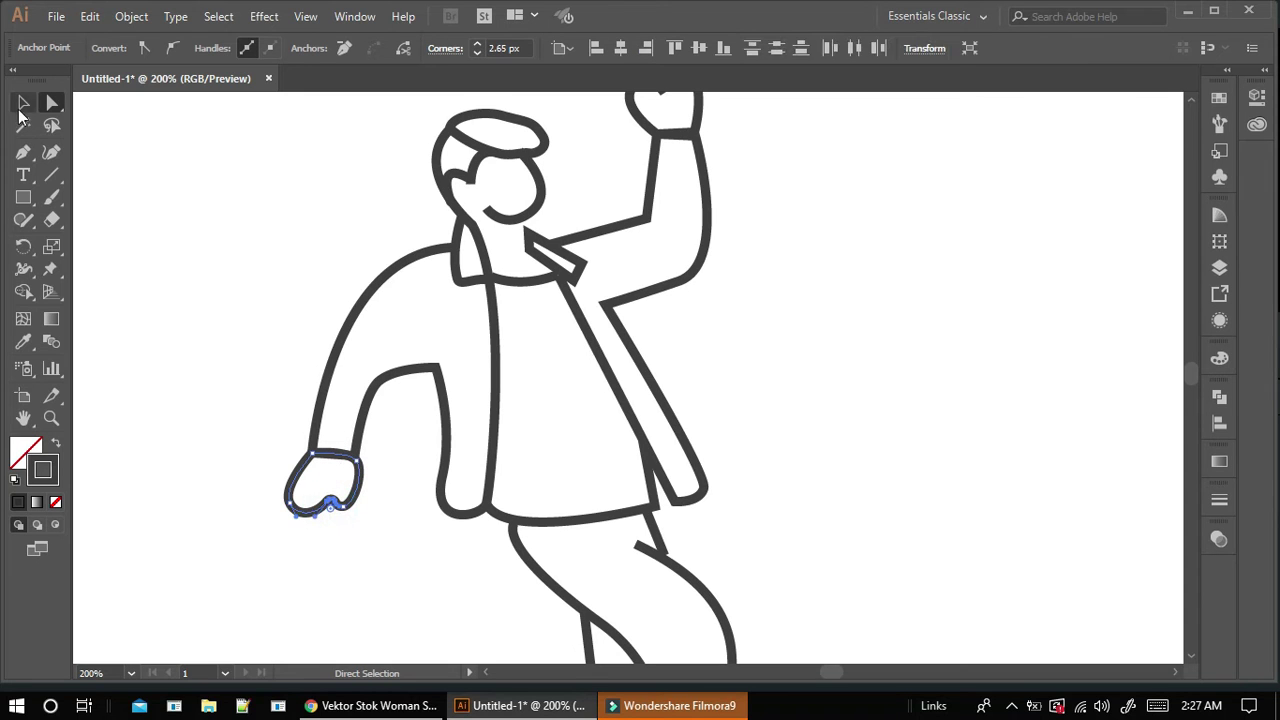
left_click(23, 102)
left_click(208, 238)
scroll(240, 256, "down", 2, "alt")
scroll(252, 308, "down", 1)
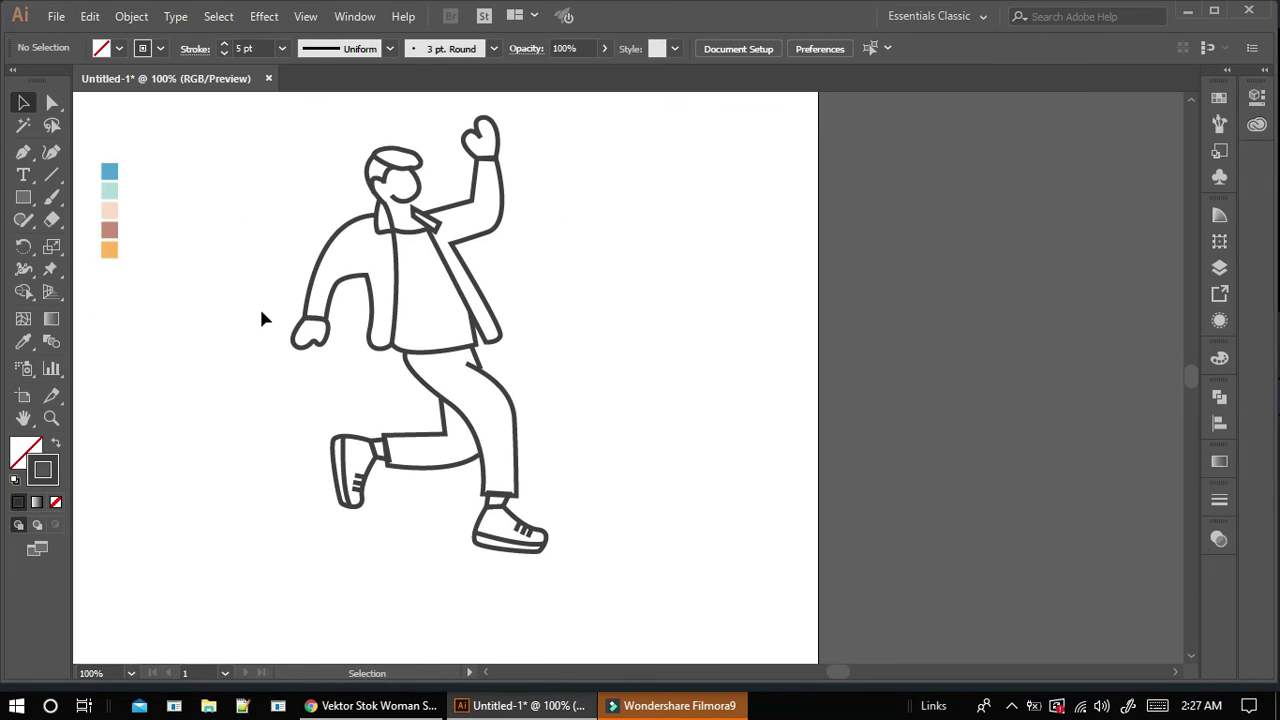
Try expanding the fill and stroke of the whole character outline
left_click(477, 365)
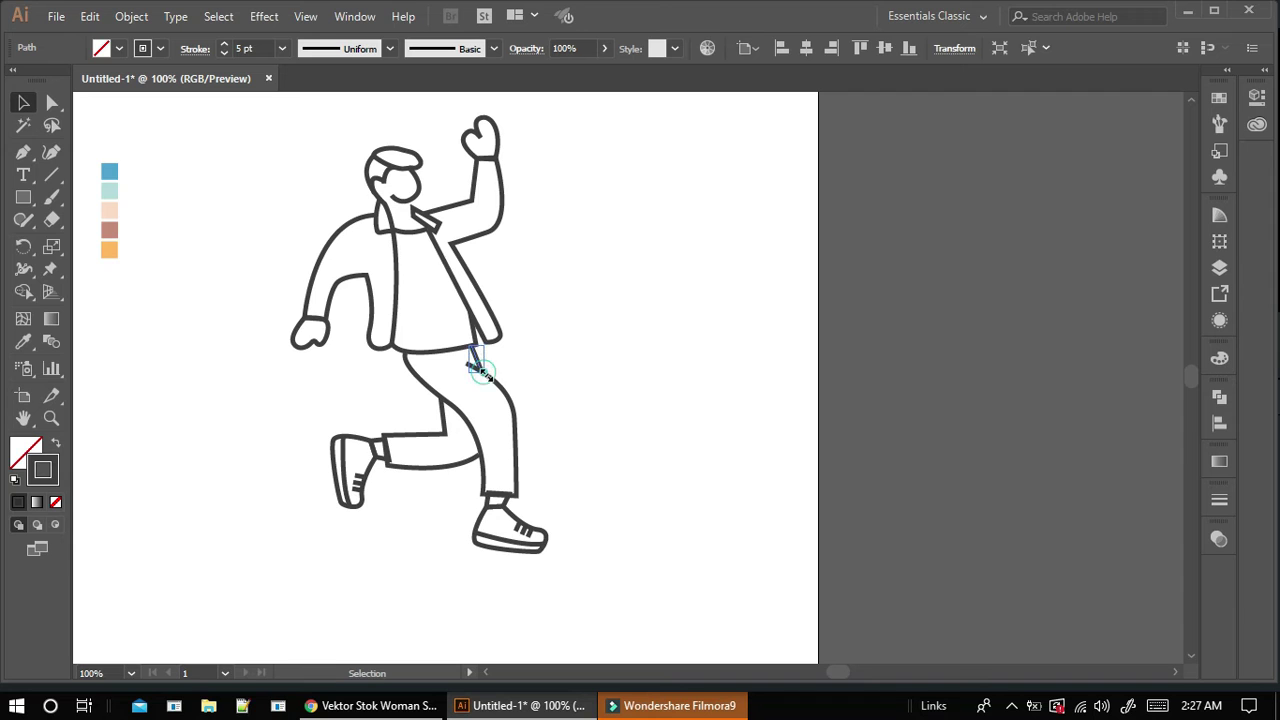
left_click(550, 318)
scroll(550, 318, "up", 1)
left_click_drag(257, 151, 648, 594)
left_click(131, 16)
left_click(220, 196)
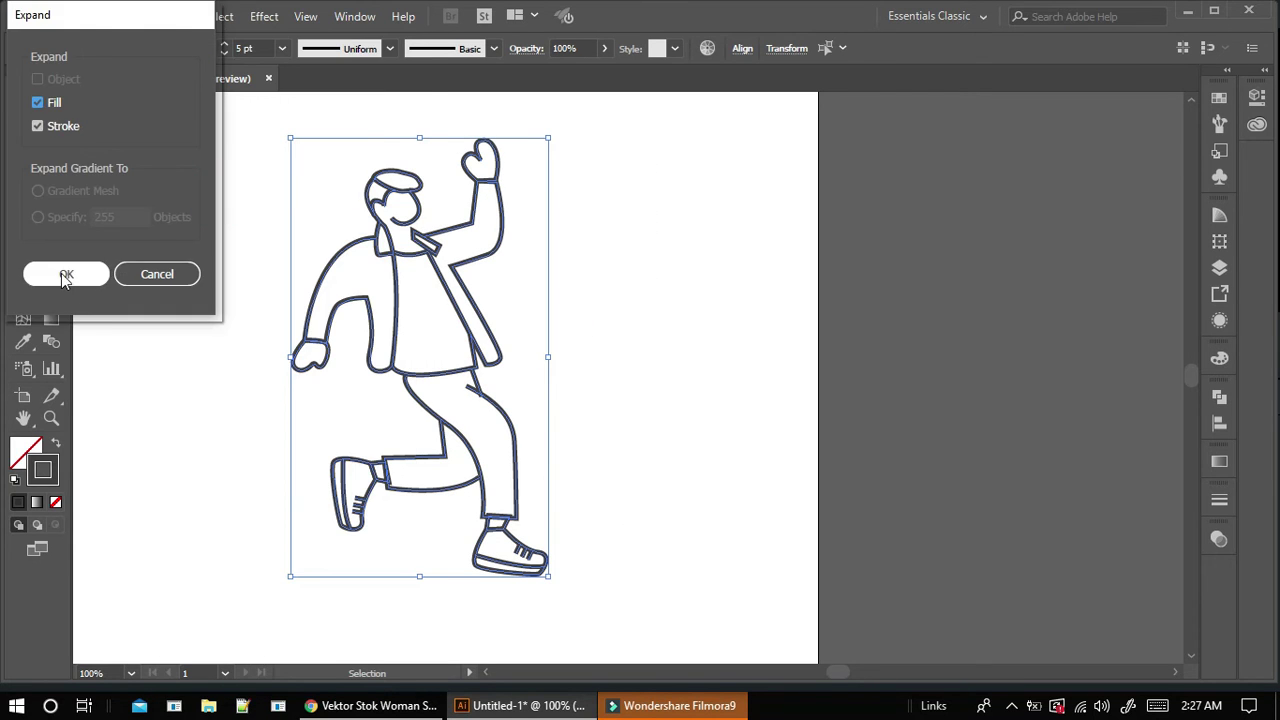
left_click(63, 271)
left_click(244, 133)
left_click(447, 305)
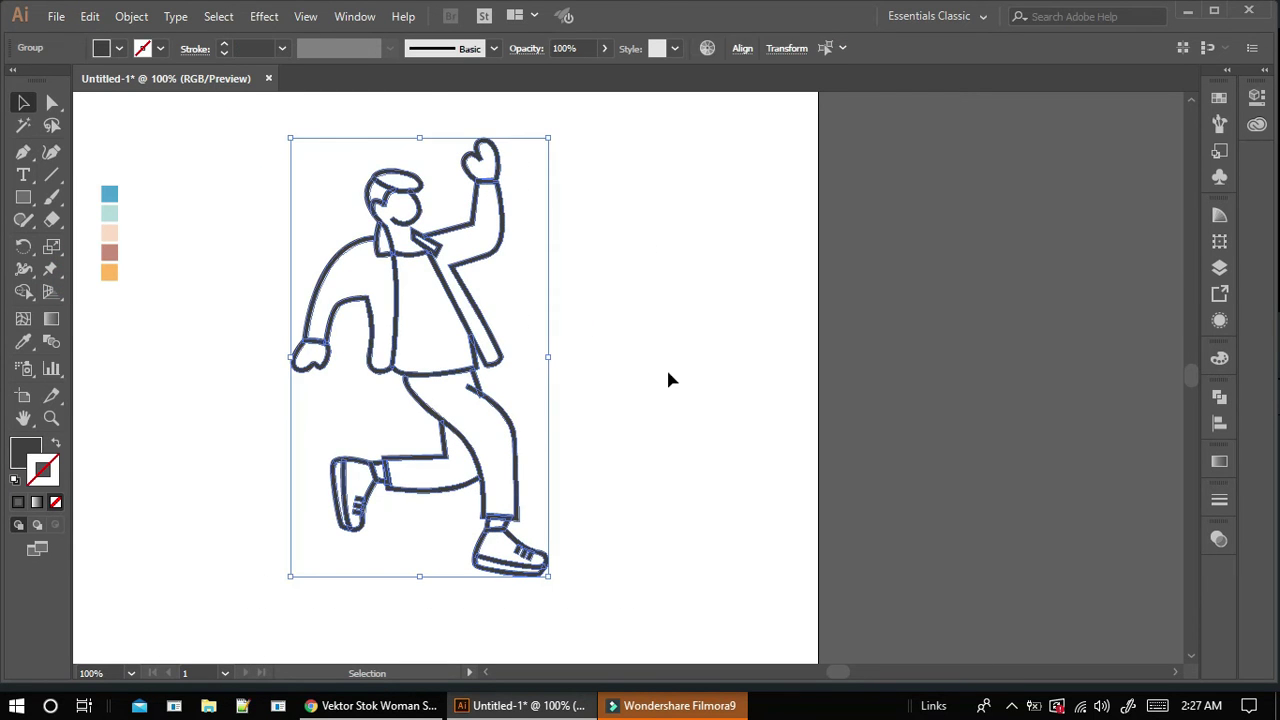
Cover the figure with a 383 by 534 px filled rectangle and carve out its background area with Shape Builder
left_click(143, 195)
left_click_drag(248, 120, 607, 620)
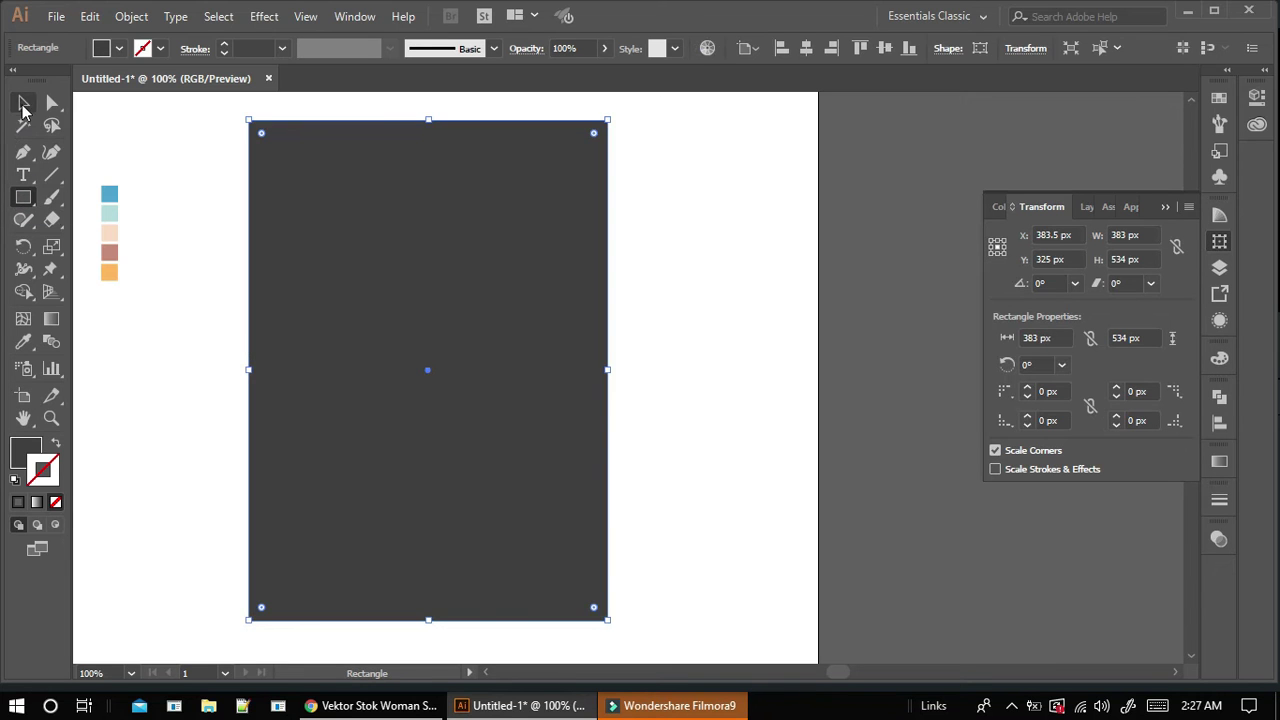
left_click(23, 103)
left_click_drag(187, 177, 541, 425)
left_click(23, 291)
mouse_move(231, 393)
left_mouse_down()
mouse_move(278, 422)
mouse_move(255, 417)
left_mouse_up()
Remove the rectangle's background piece around the figure and send the remaining silhouette behind the outlines
key("v")
left_click(223, 229)
left_click(364, 291)
right_click(236, 259)
mouse_move(300, 549)
left_click(540, 632)
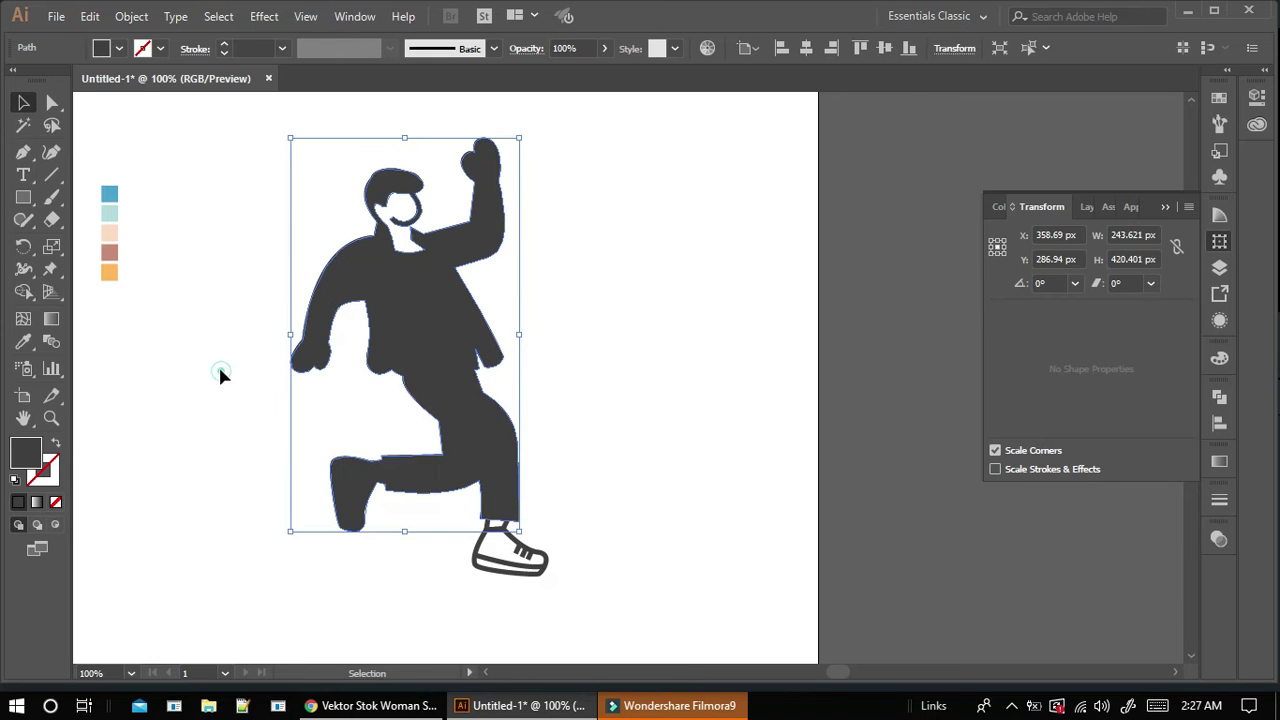
Try separating the jacket, shirt, hands and legs with Shape Builder and select the shirt area
key("shift+m")
left_click(346, 284)
left_click(410, 298)
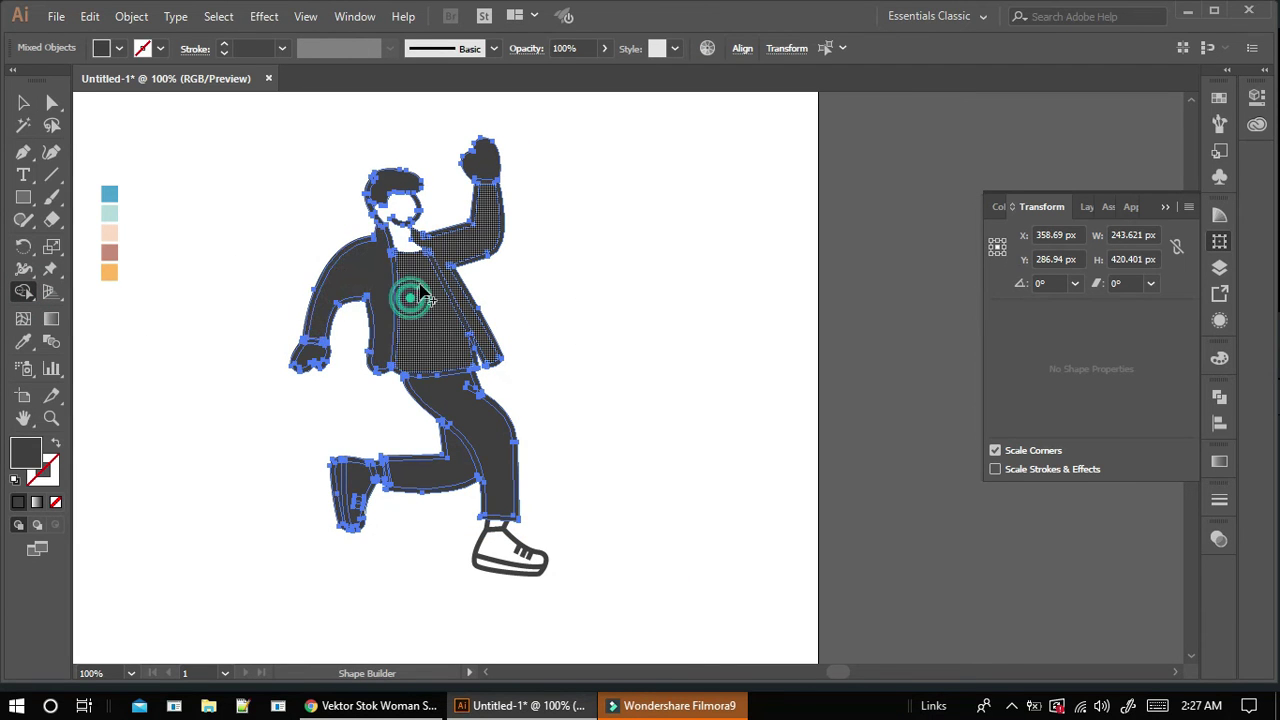
left_click(310, 352)
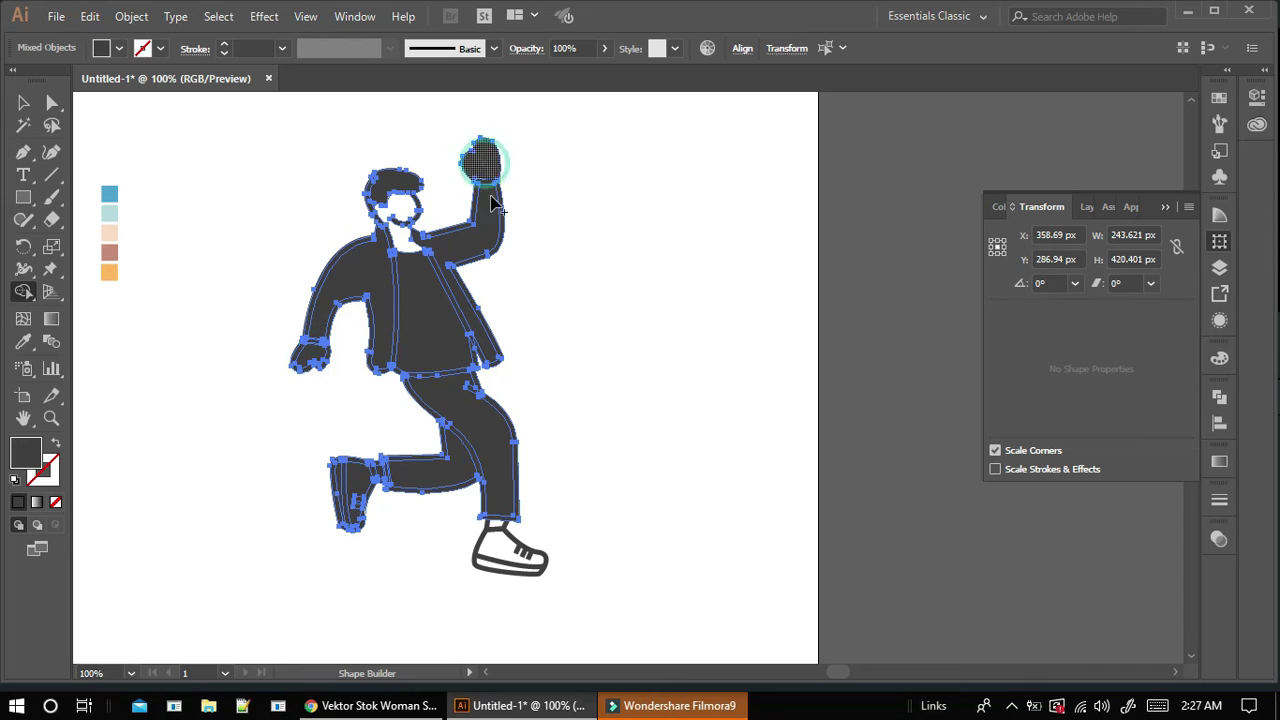
left_click(443, 466)
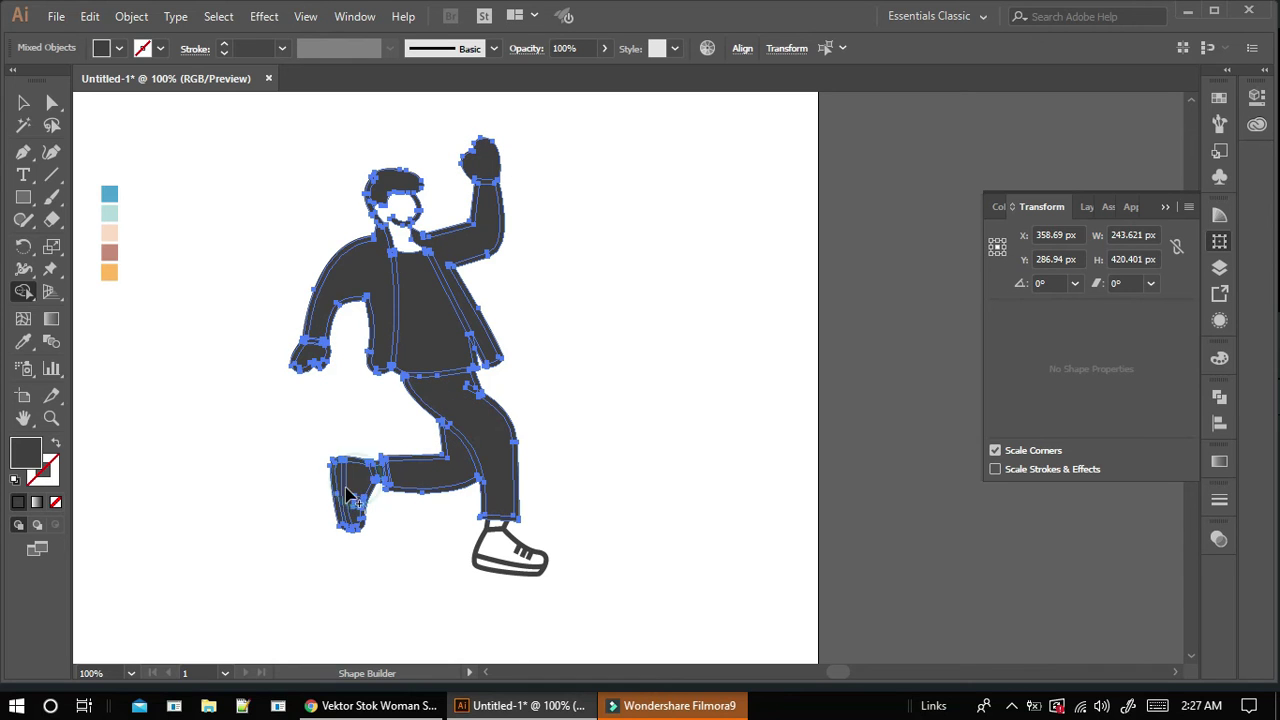
left_click(23, 102)
left_click(169, 177)
left_click(420, 310)
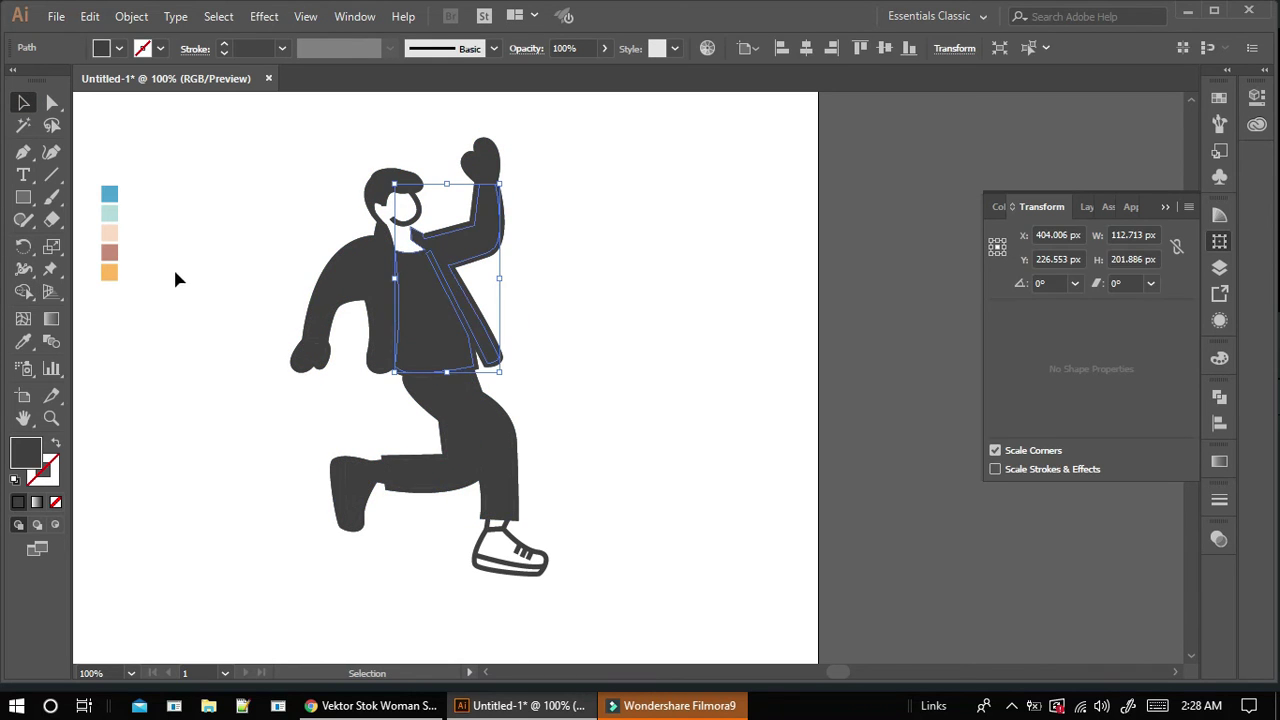
Undo the Shape Builder edits, the covering rectangle and the stroke expansion of the character
key("ctrl+a")
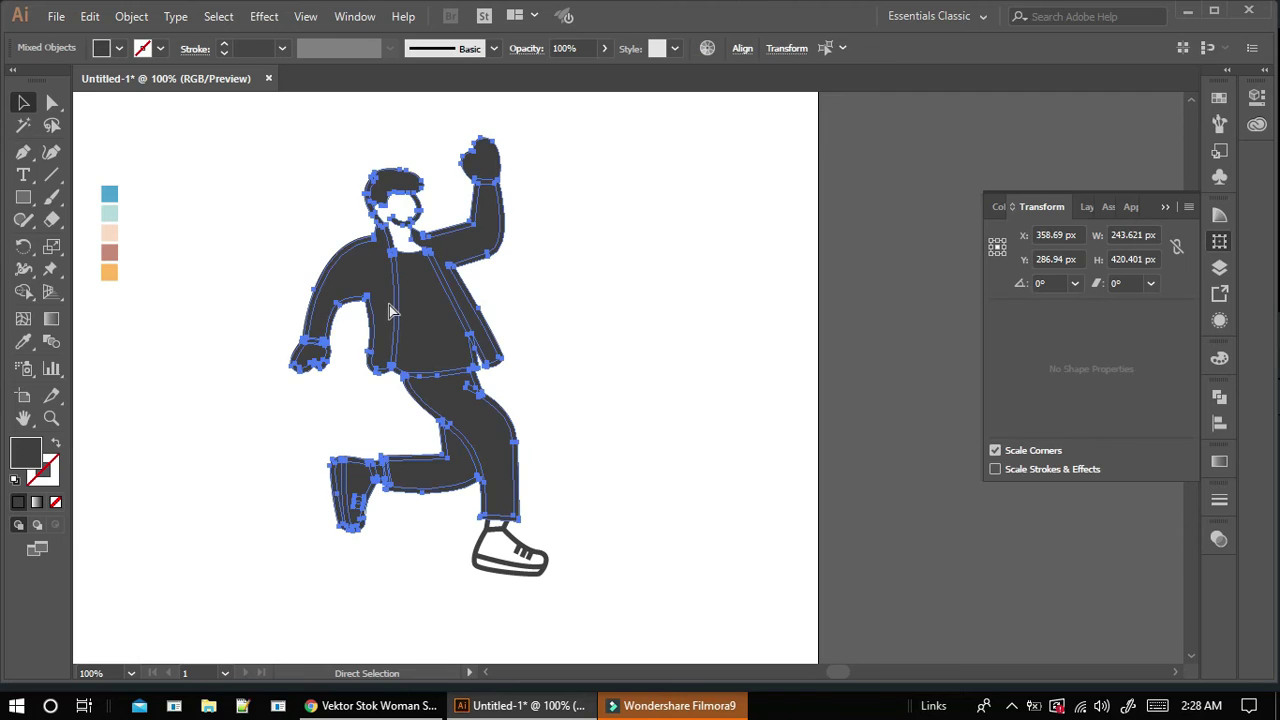
key("shift+x")
key("ctrl+shift+a")
left_click(466, 300)
key("ctrl+shift+a")
left_click(306, 360)
left_click(579, 253)
key("ctrl+a")
key("ctrl+shift+a")
left_click_drag(300, 128, 649, 446)
key("ctrl+shift+a")
left_click(22, 153)
scroll(337, 258, "up", 1, "alt")
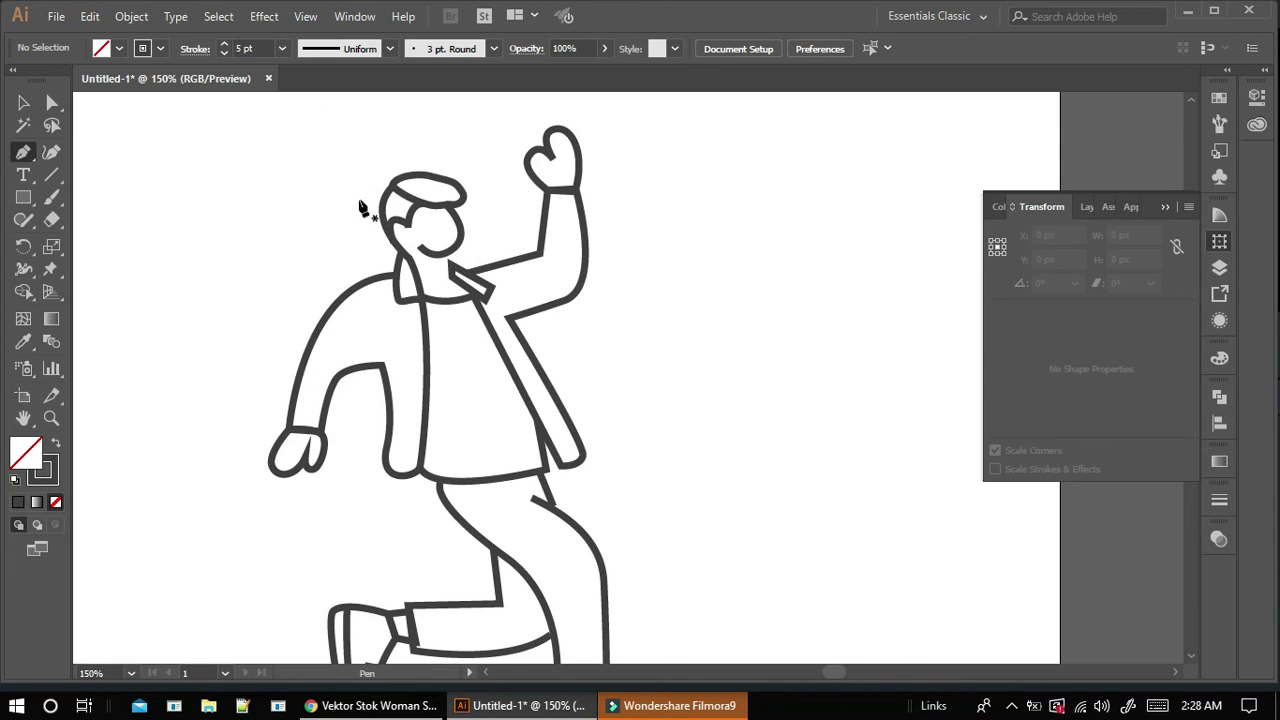
scroll(362, 208, "down", 1, "alt")
scroll(370, 198, "up", 1, "alt")
left_click(52, 102)
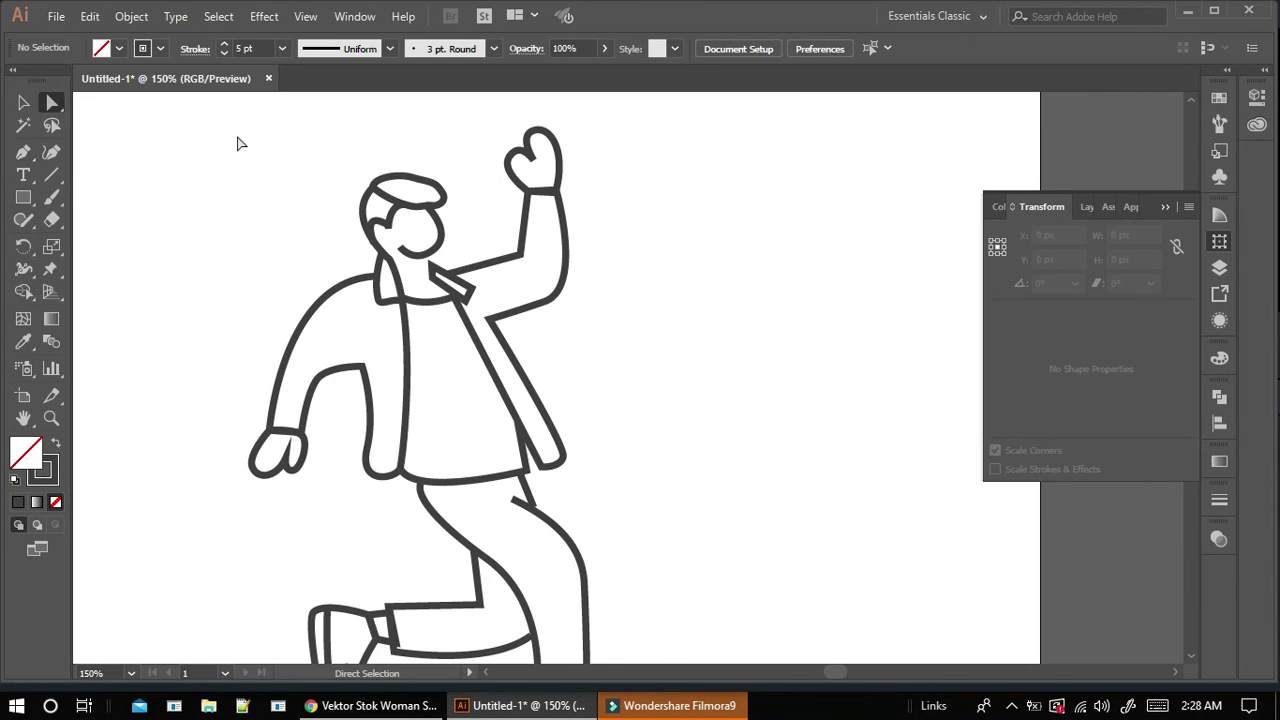
left_click(24, 102)
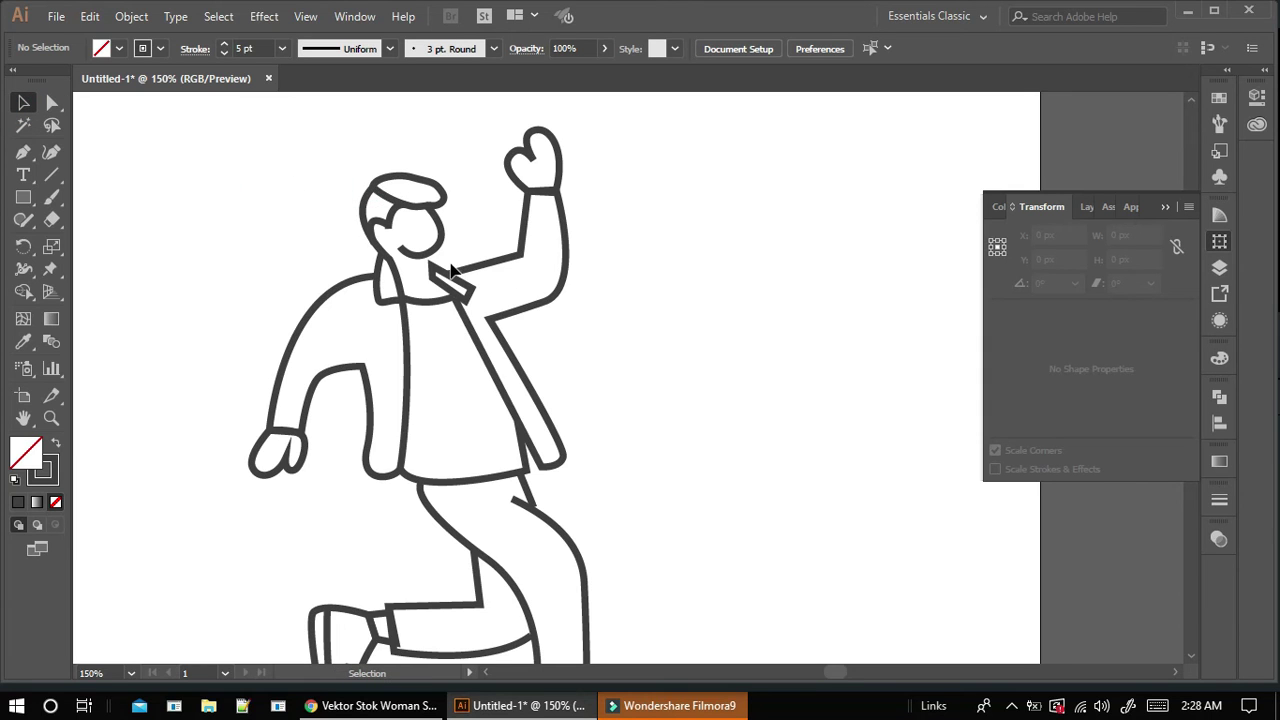
Pick up the reddish-brown palette colour and trace the top hair section as a filled Pen shape
scroll(403, 261, "down", 2, "alt")
left_click(224, 268)
key("p")
scroll(413, 255, "up", 1, "alt")
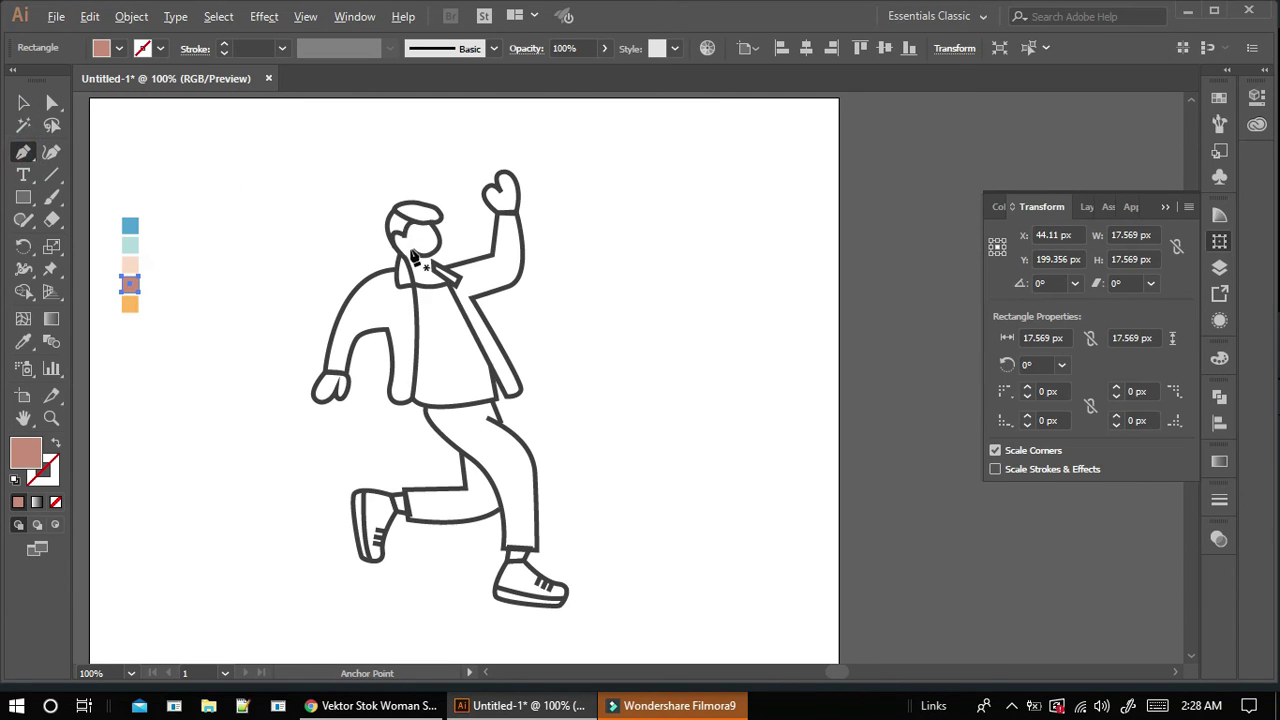
left_click(395, 213)
left_click(440, 225)
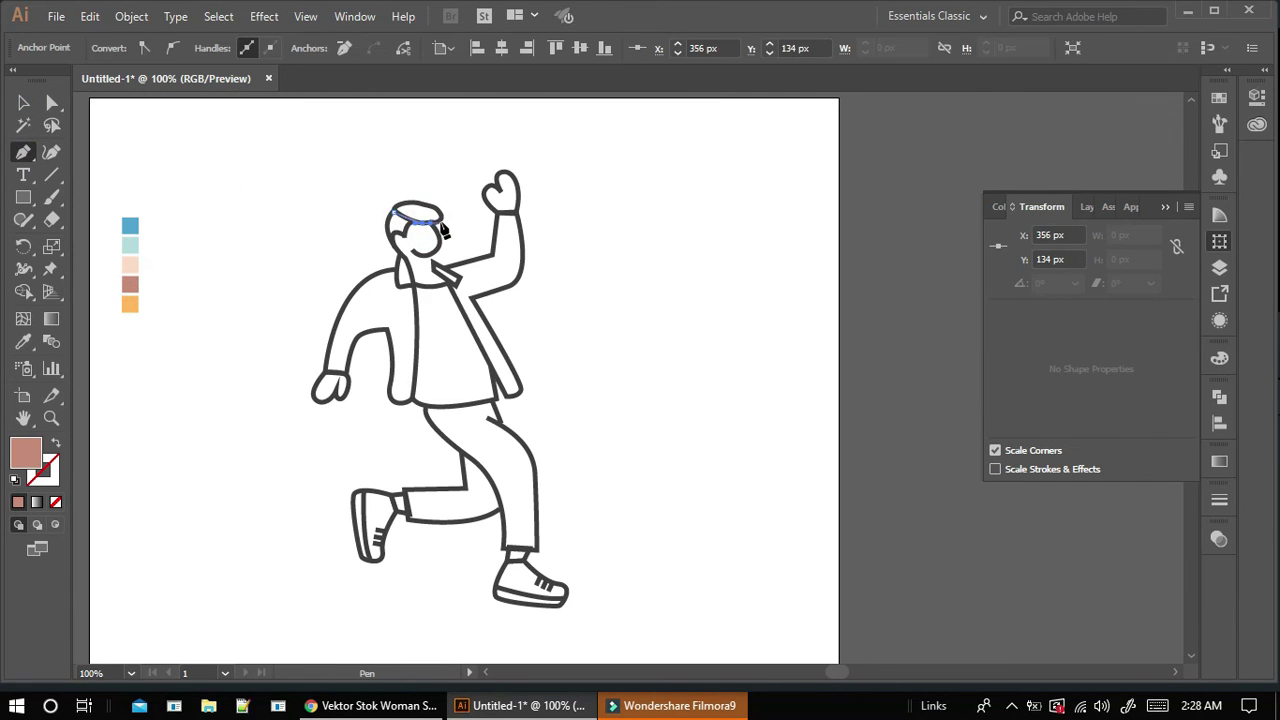
left_click(421, 206)
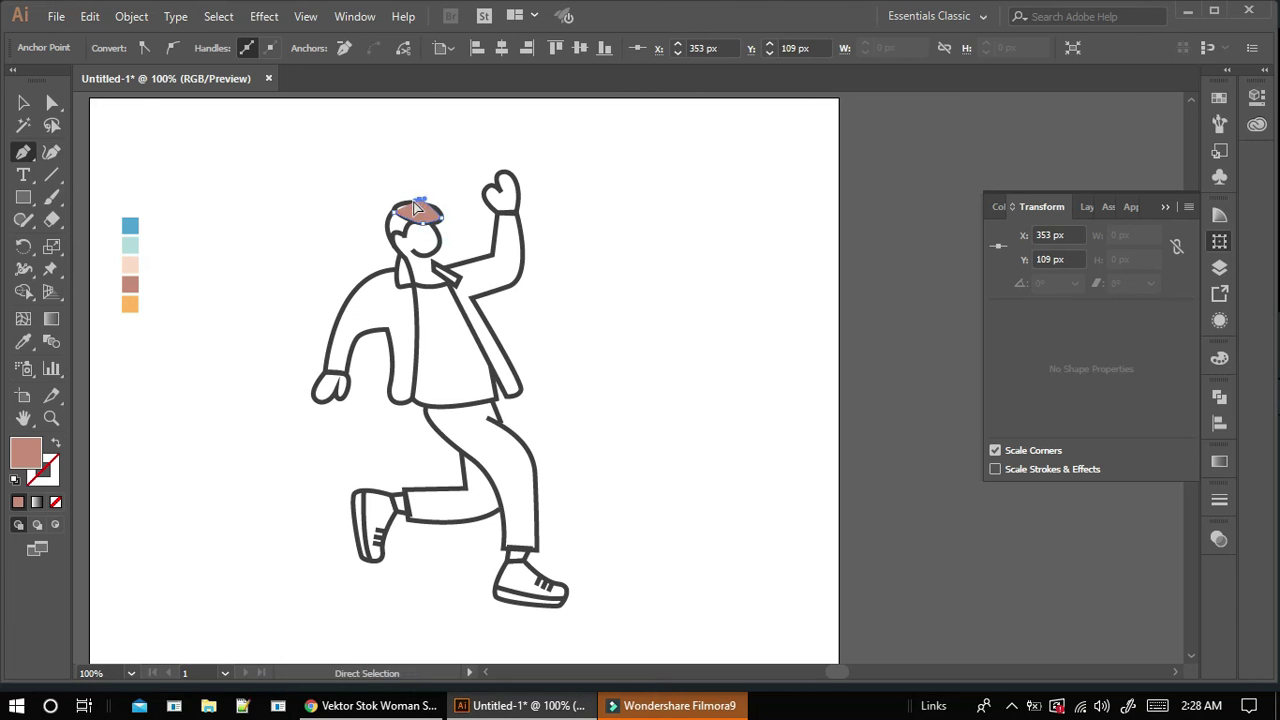
left_click(396, 214)
Send the filled top hair shape behind the character's outlines and deselect it
left_click(25, 98)
right_click(327, 194)
mouse_move(400, 489)
left_click(657, 549)
left_click(272, 219)
Trace the side section of the hair as a reddish-brown Pen shape and send it behind the outlines
left_click(25, 152)
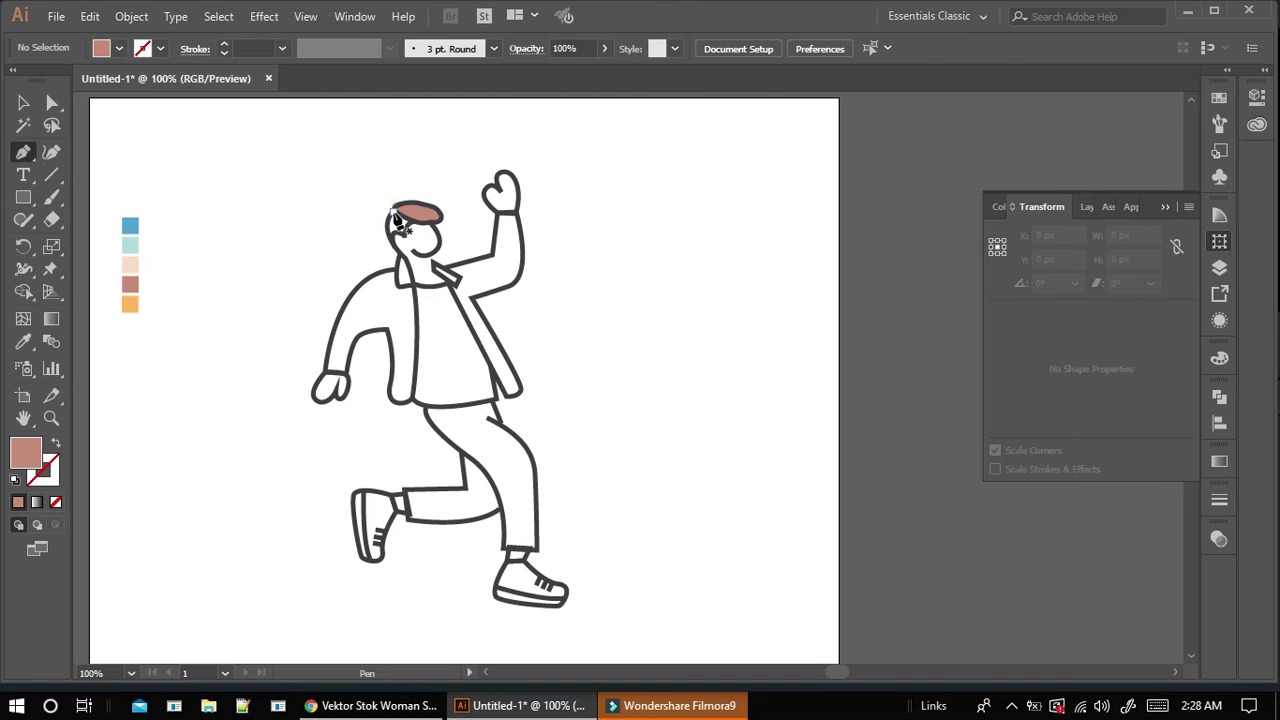
left_click(394, 213)
left_click(398, 247)
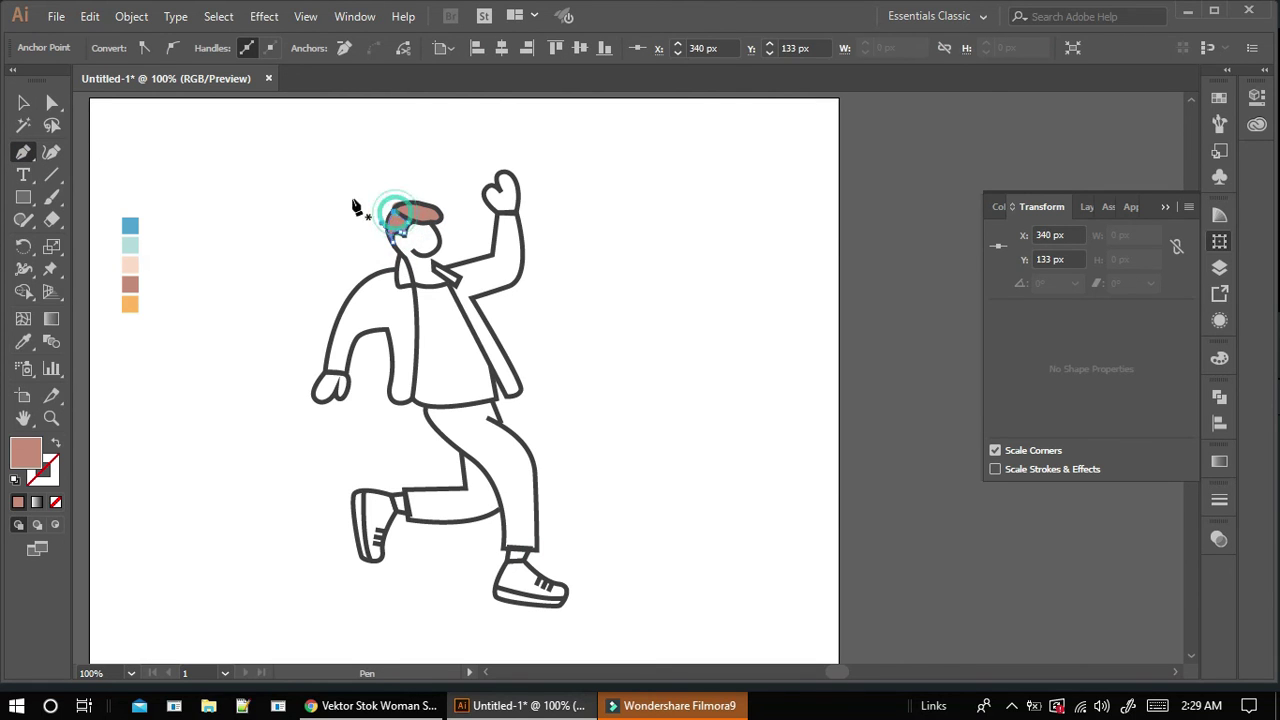
key("v")
left_click(291, 207)
Trace the face and neck as one closed filled shape with the Pen tool
key("p")
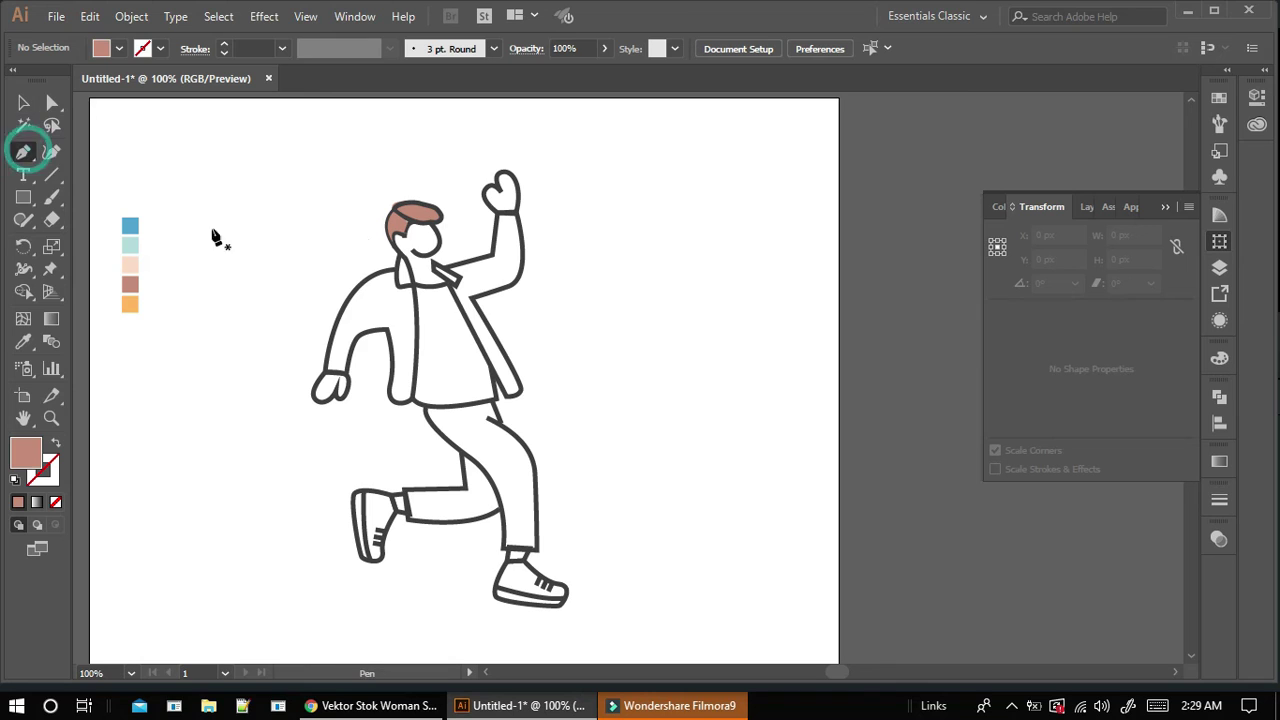
left_click(393, 244)
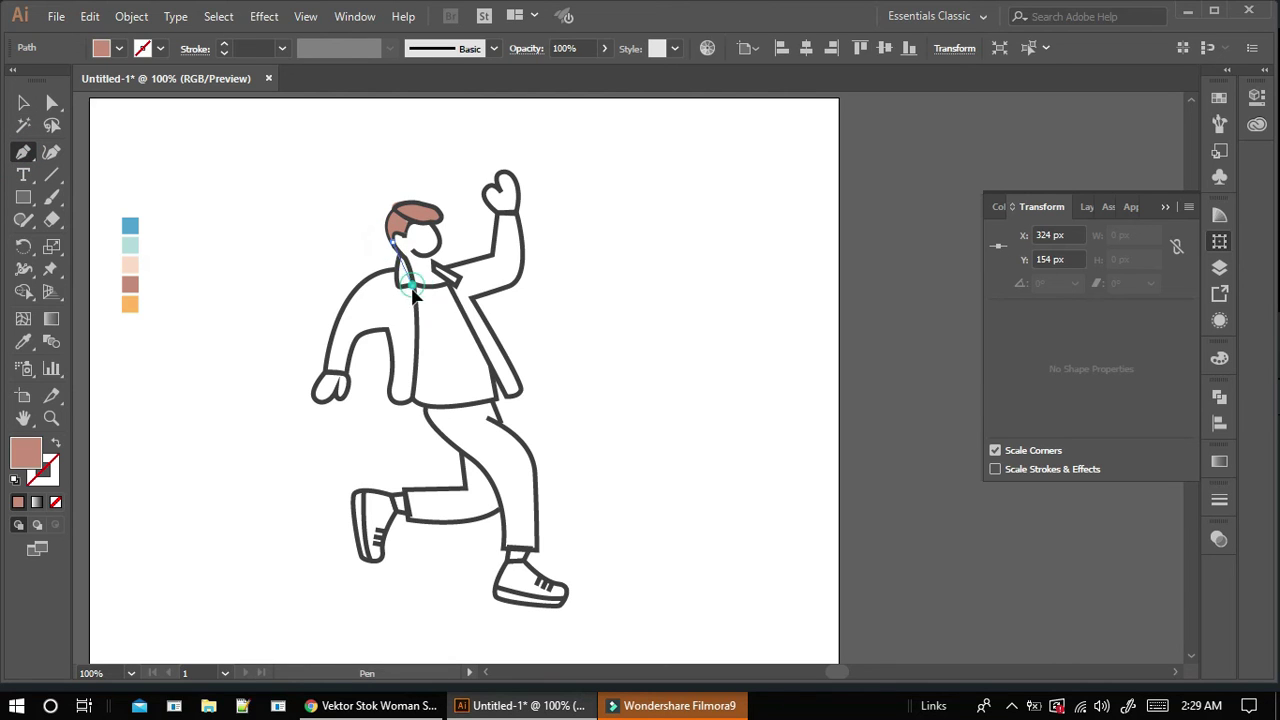
left_click(416, 290)
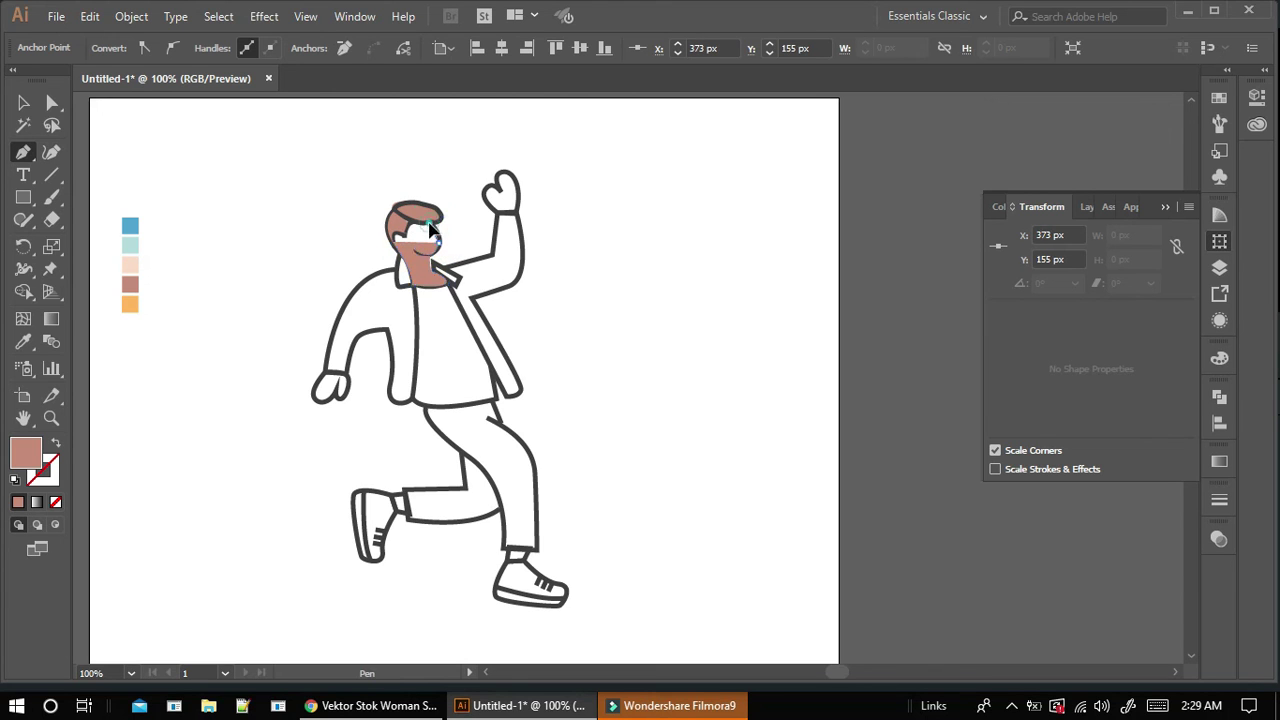
left_click(408, 246)
Recolour the face and neck shape with the light peach swatch and send it behind the outlines
left_click(24, 342)
left_click(130, 264)
left_click(23, 102)
left_click(420, 250)
right_click(250, 222)
key("Escape")
left_click(280, 276)
Trace the lowered sleeve and its adjoining jacket front with the Pen tool and fill the shape with the blue swatch colour
left_click(25, 151)
left_click(390, 279)
left_click_drag(340, 372, 314, 471)
left_click_drag(386, 329, 421, 325)
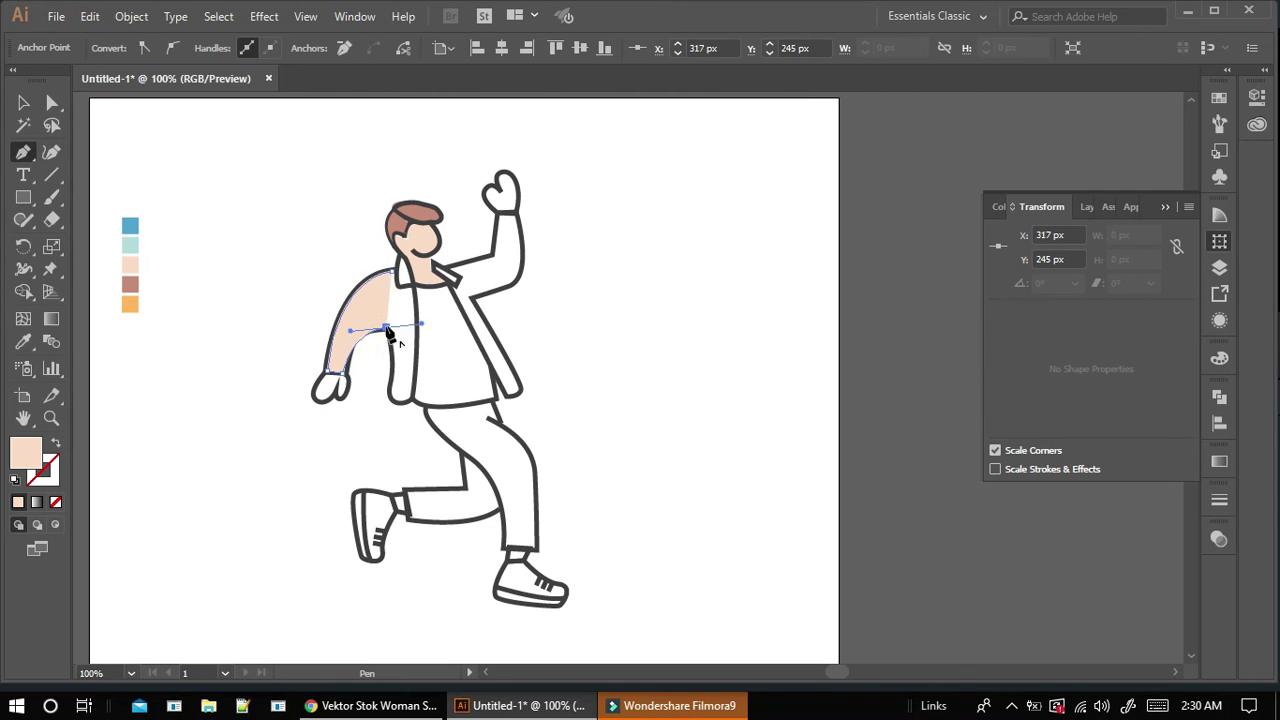
left_click(410, 402)
left_click(405, 278)
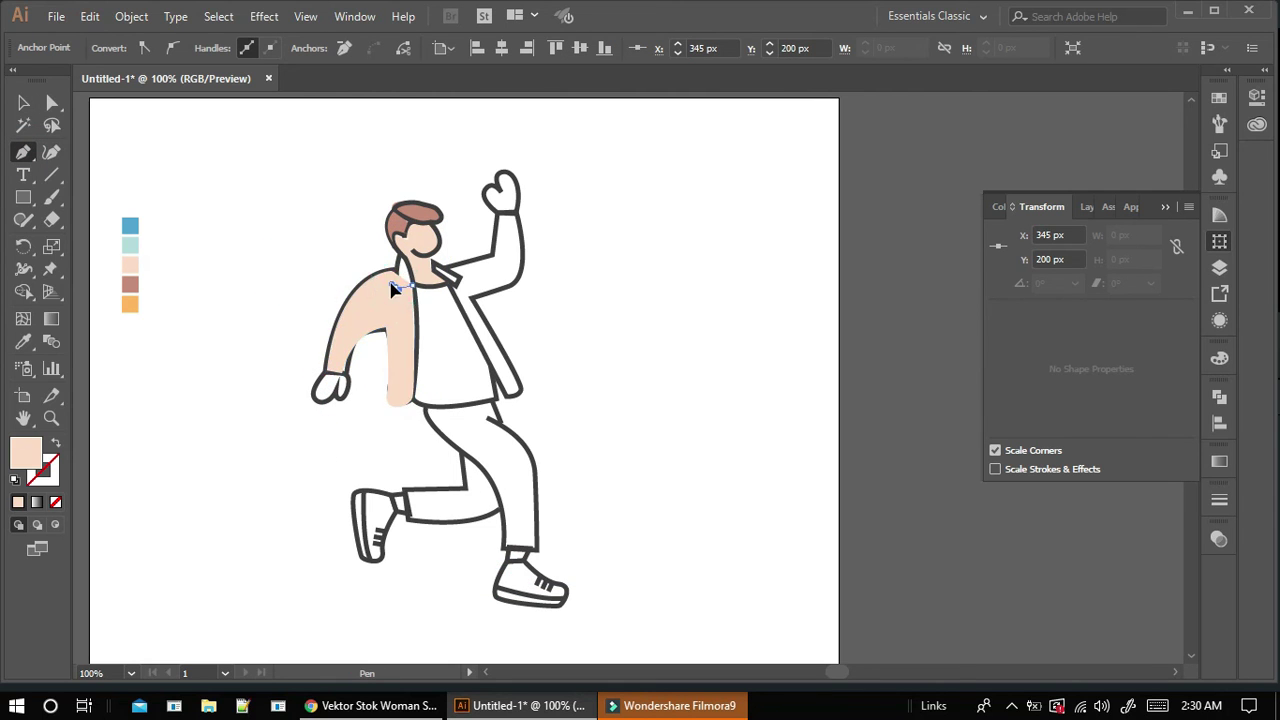
key("i")
left_click(130, 225)
key("v")
key("ctrl+shift+a")
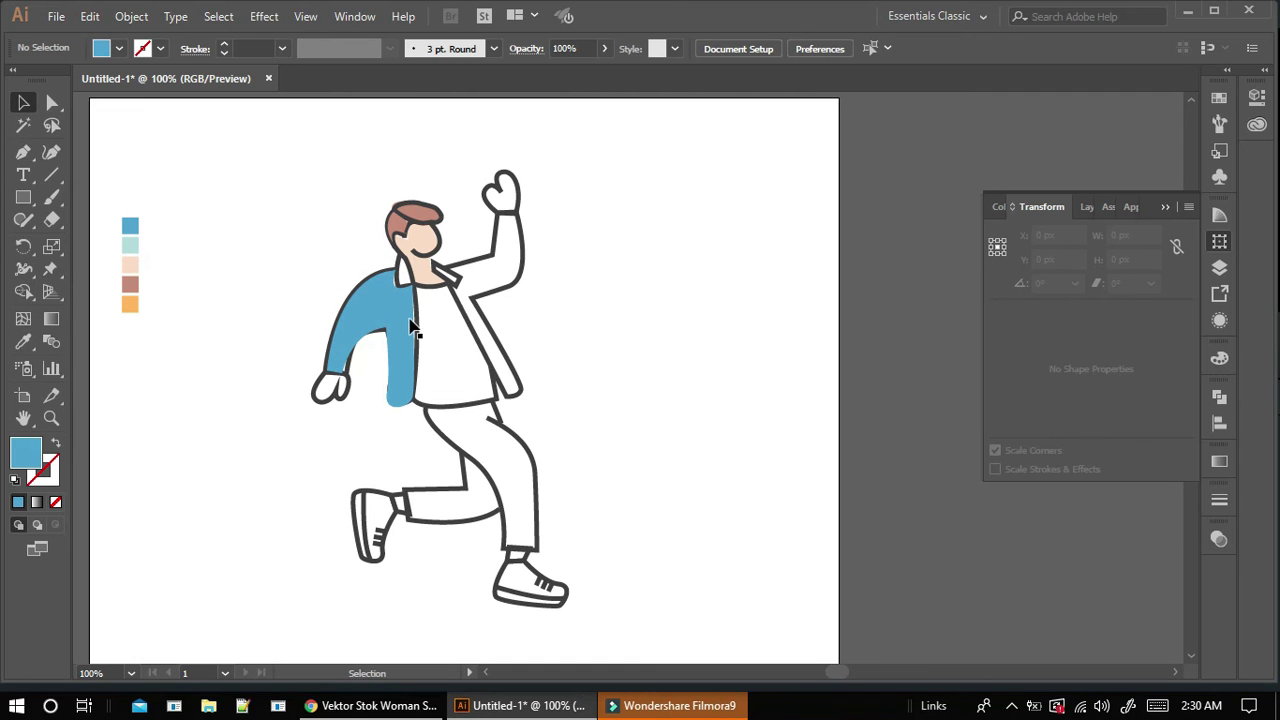
Trace the raised arm's sleeve and its adjoining jacket front as a blue filled Pen shape
left_click(447, 287)
left_click(523, 391)
left_click(512, 398)
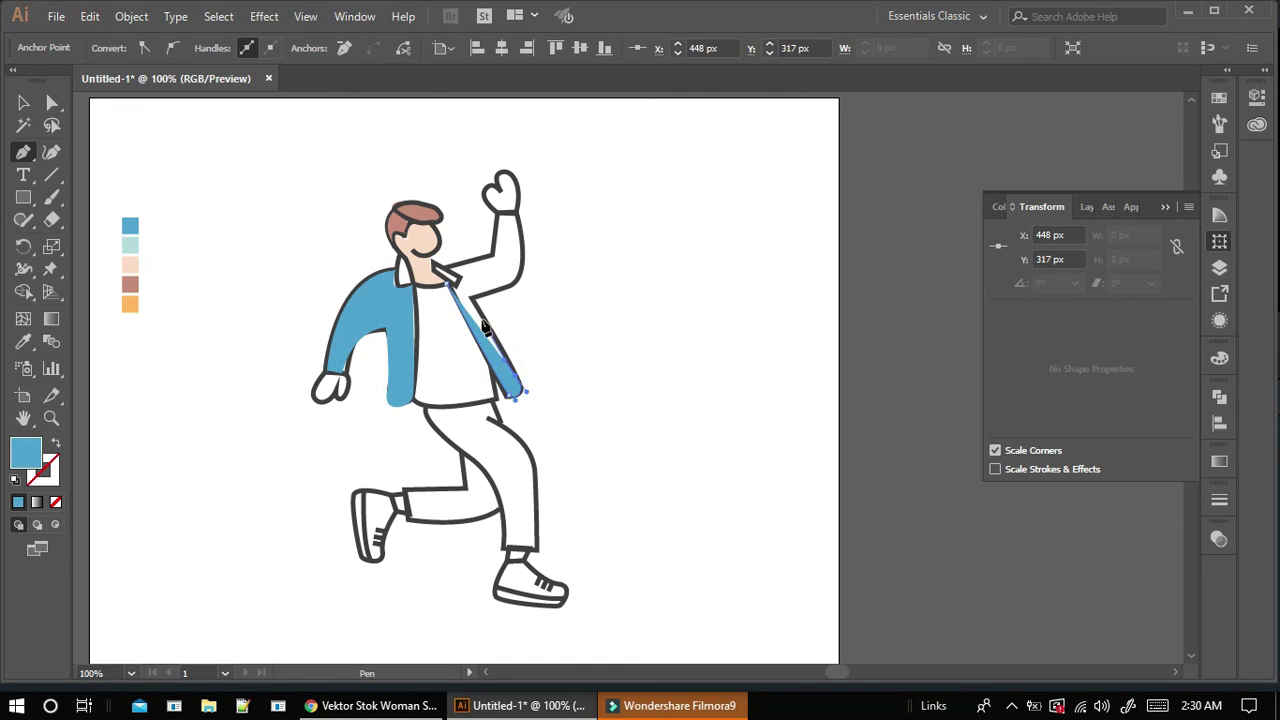
left_click(517, 290)
left_click(521, 245)
left_click(516, 212)
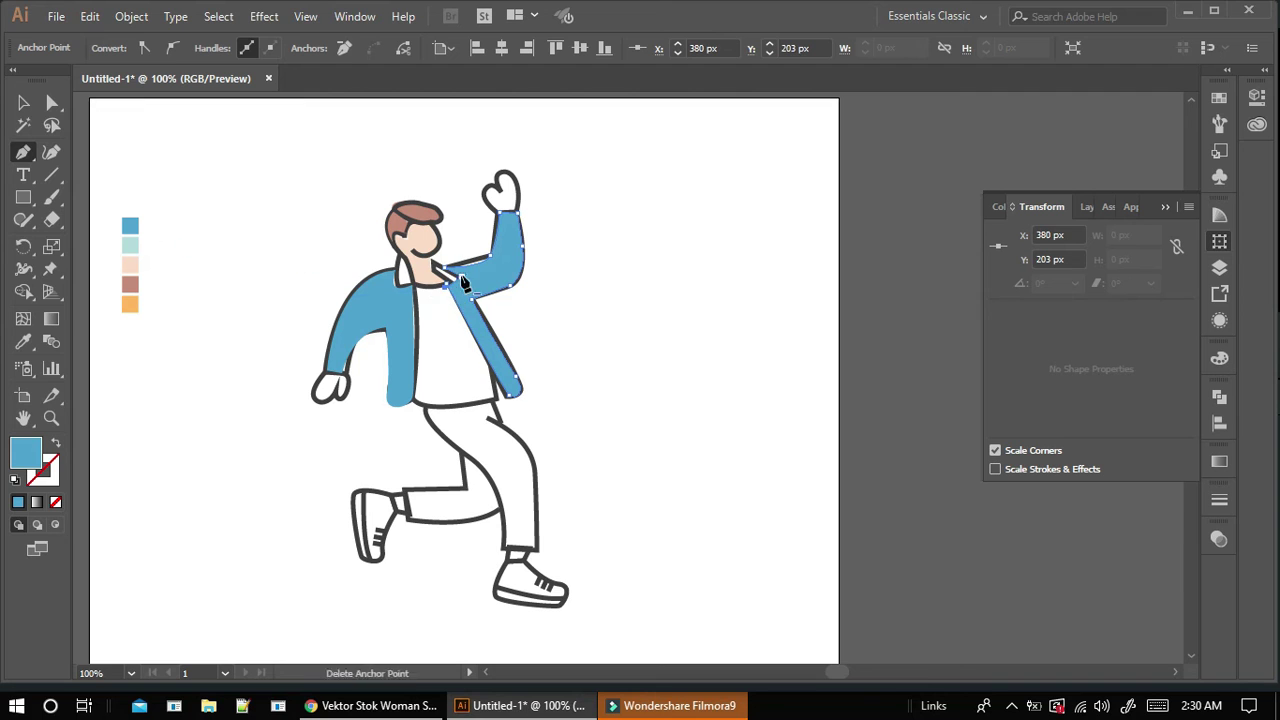
key("v")
key("ctrl+shift+a")
Send both blue jacket shapes behind the character's outlines
left_click(505, 300)
right_click(578, 257)
mouse_move(745, 558)
left_click(833, 610)
key("ctrl+shift+a")
left_click(400, 337)
right_click(651, 300)
mouse_move(740, 590)
left_click(850, 651)
key("ctrl+shift+a")
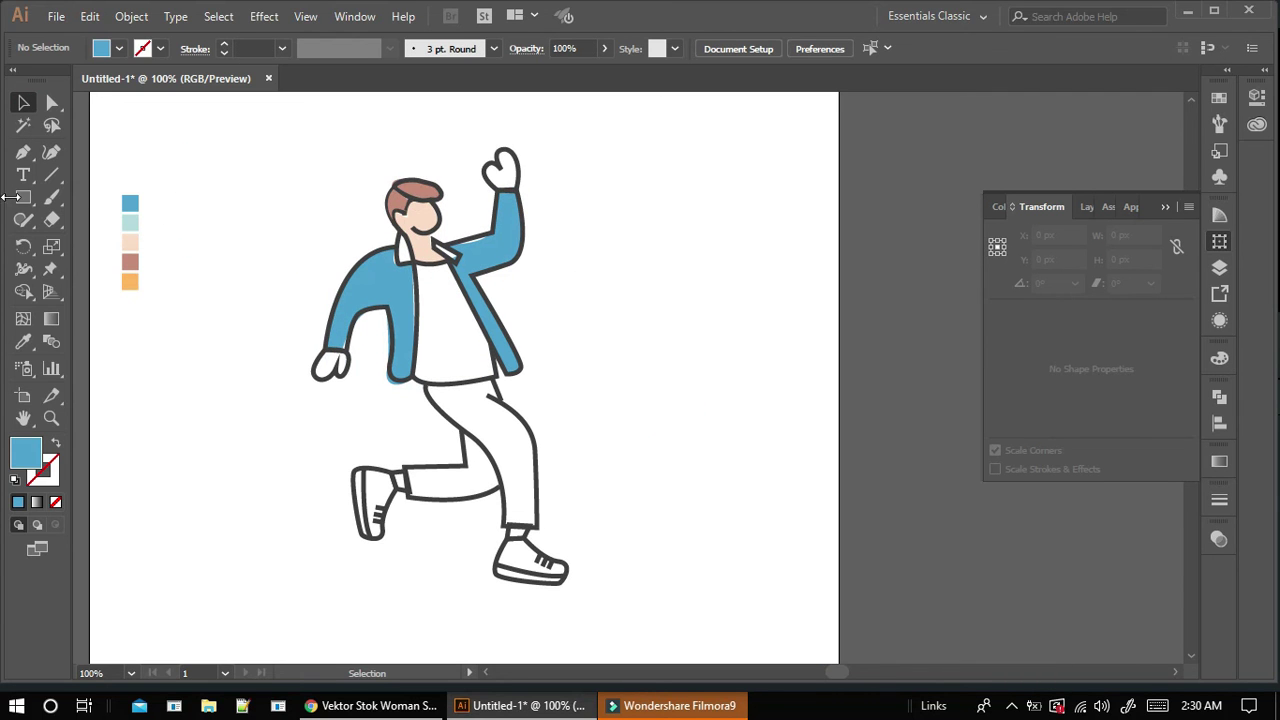
Trace the shirt area between the two jacket fronts as a closed Pen shape
key("p")
left_click(414, 260)
left_click_drag(411, 377, 401, 405)
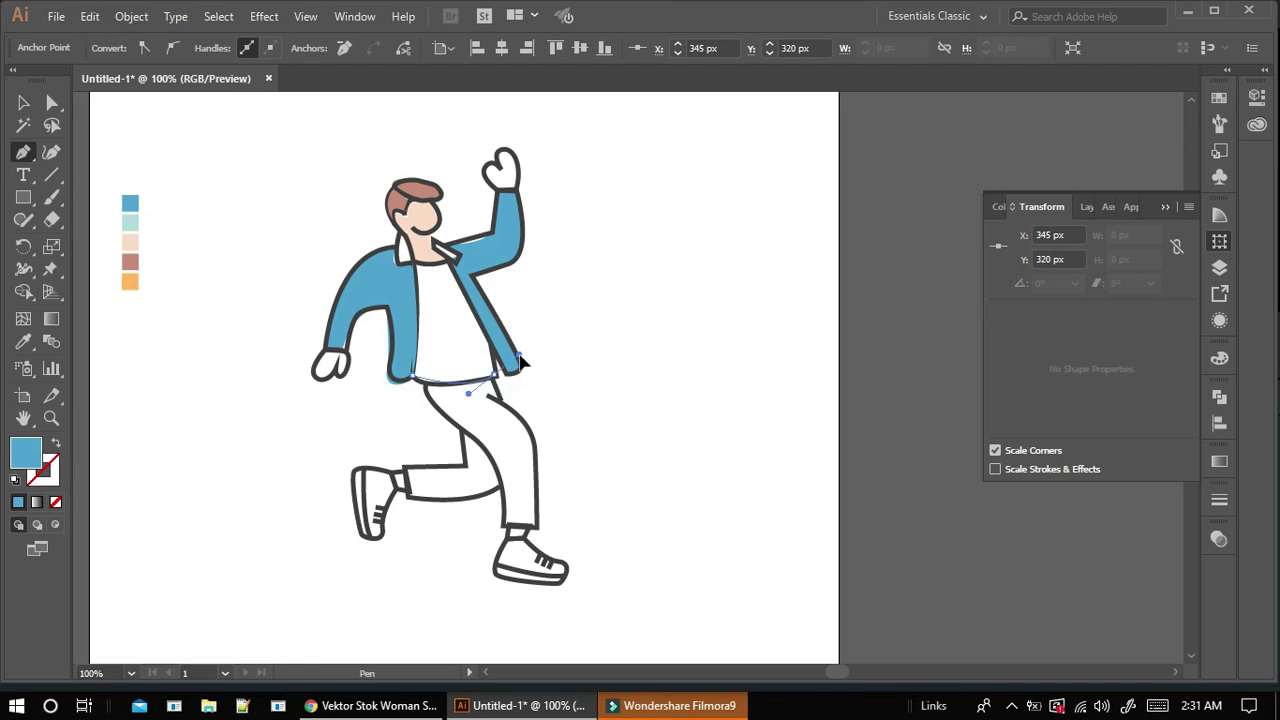
left_click(494, 264)
left_click(414, 261)
Fill the shirt shape with the pale mint swatch colour and send it behind the outlines and jacket
key("i")
left_click(130, 222)
key("v")
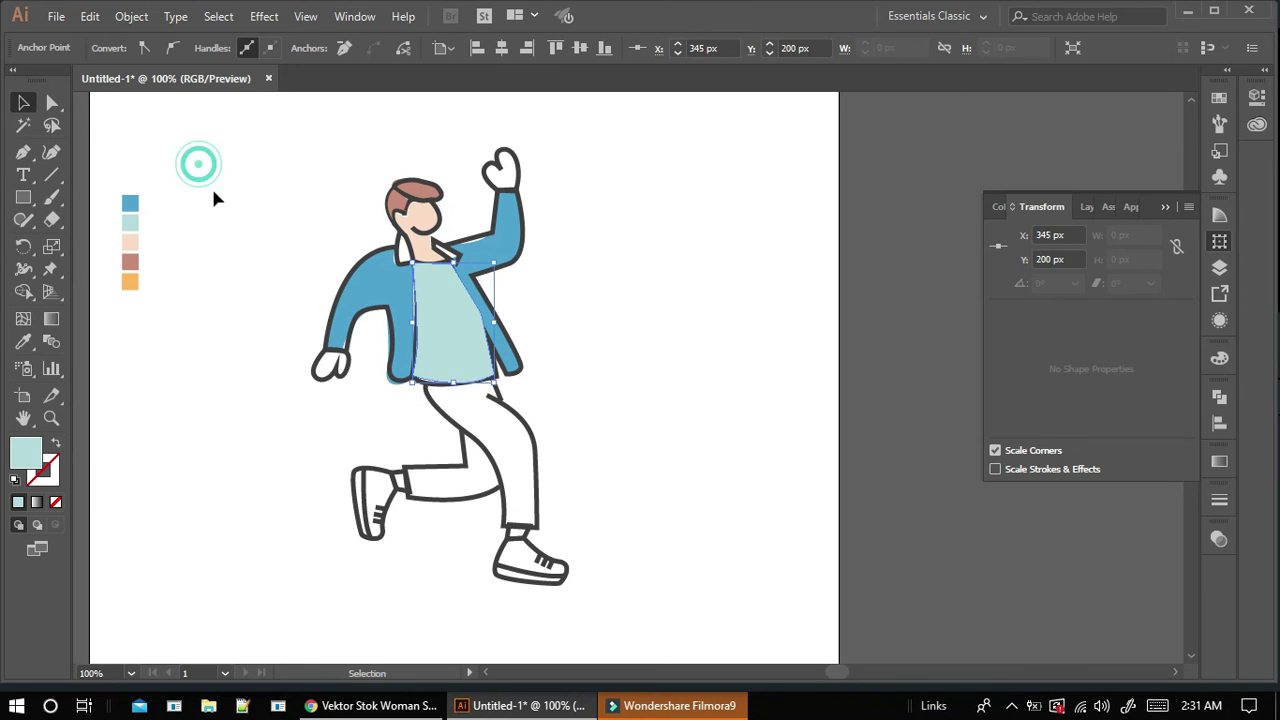
right_click(556, 246)
left_click(786, 603)
left_click(545, 335)
Trace the front trouser leg from the waist to the ankle as a closed Pen shape
key("p")
scroll(440, 390, "down", 1)
left_click(426, 358)
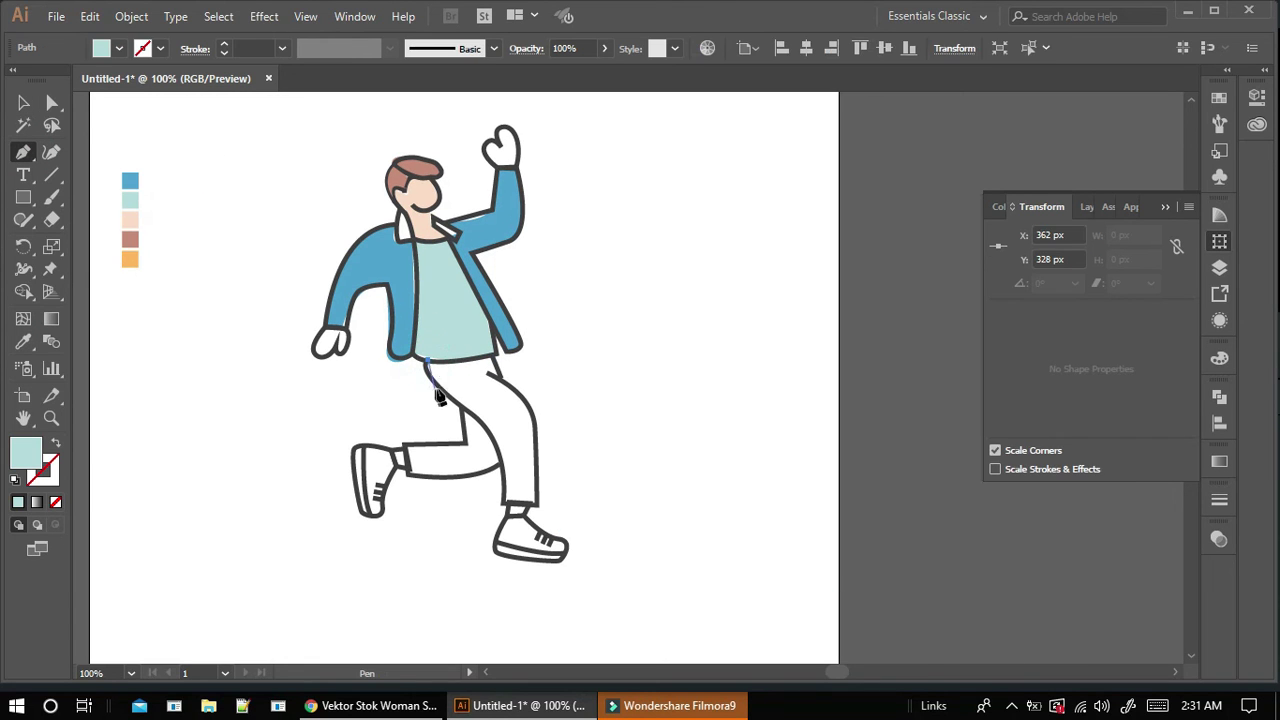
left_click_drag(512, 449, 512, 450)
left_click(503, 505)
left_click(536, 505)
left_click(526, 403)
left_click(501, 378)
left_click(489, 354)
left_click(426, 358)
Recolour the front trouser leg light grey and place it behind the outlines
key("v")
double_click(27, 456)
left_click(28, 130)
key("Return")
scroll(630, 278, "down", 3)
key("a")
left_click(491, 309)
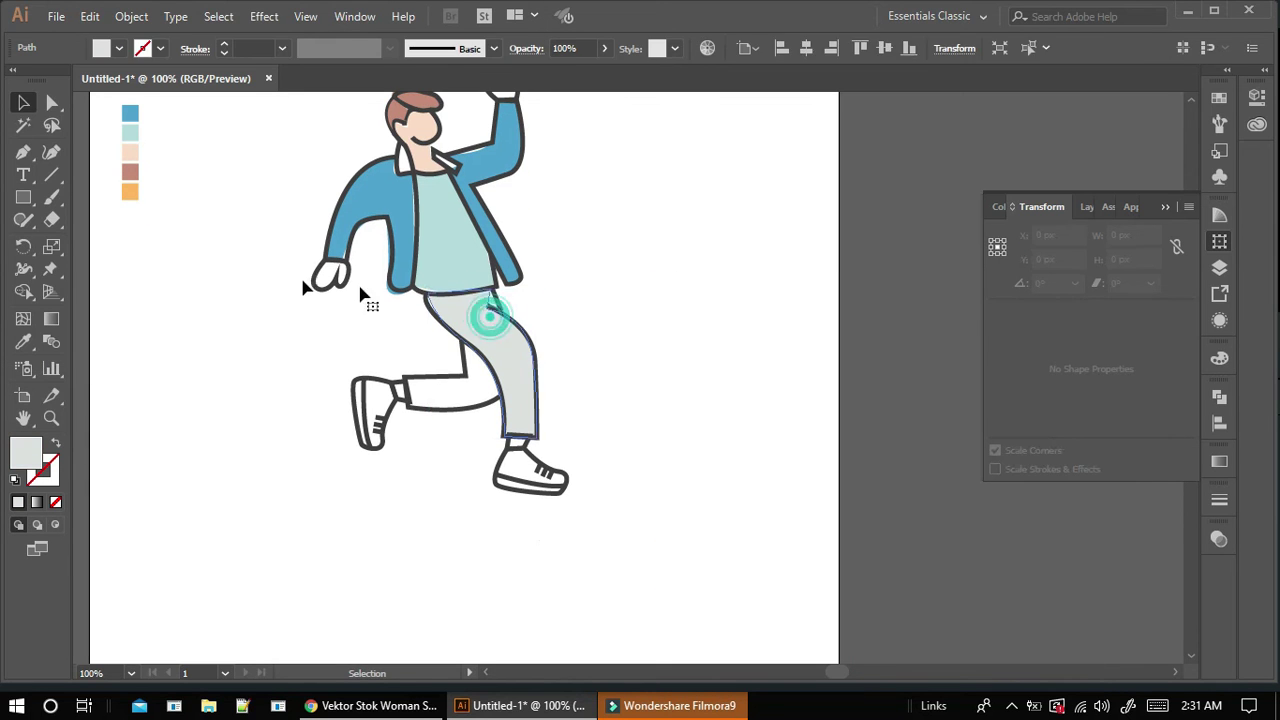
Trace the bent rear trouser leg as a light grey filled Pen shape
key("p")
left_click(465, 327)
left_click(467, 375)
left_click(405, 378)
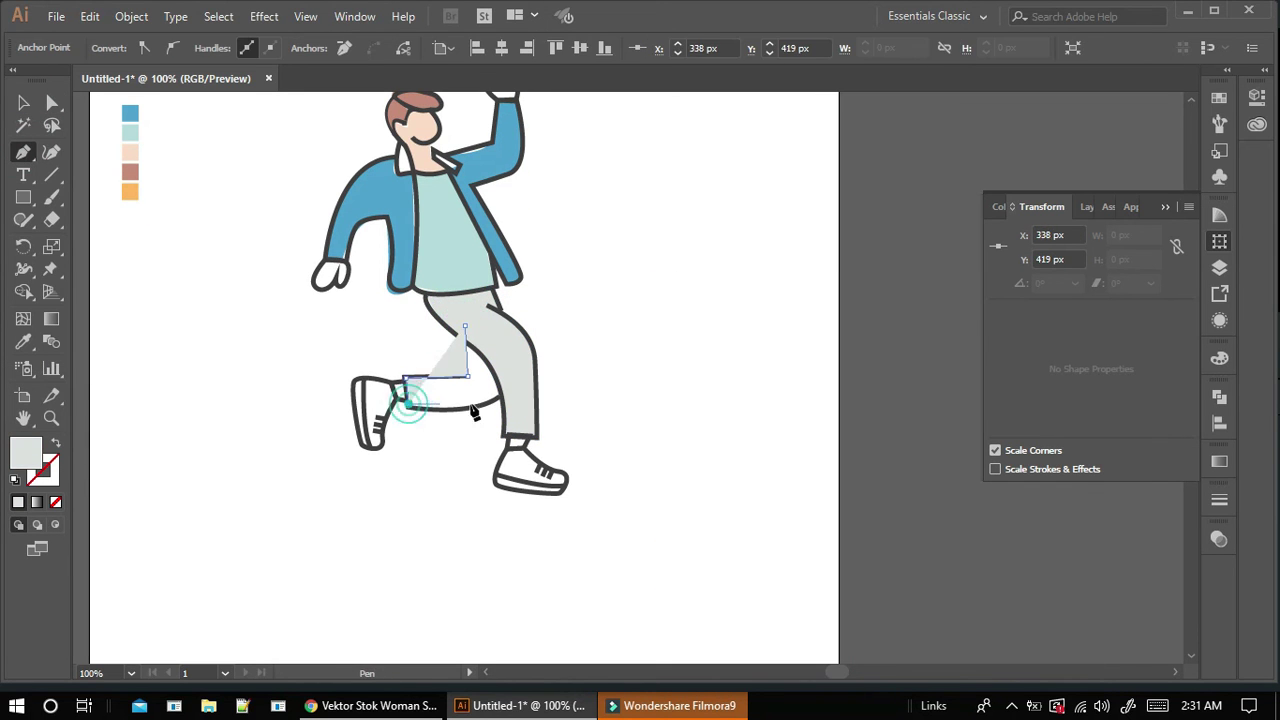
left_click(408, 405)
left_click_drag(500, 388, 512, 366)
Send the rear trouser leg's fill behind the outlines and deselect it
left_click(23, 102)
right_click(647, 284)
mouse_move(790, 575)
left_click(900, 637)
key("ctrl+shift+a")
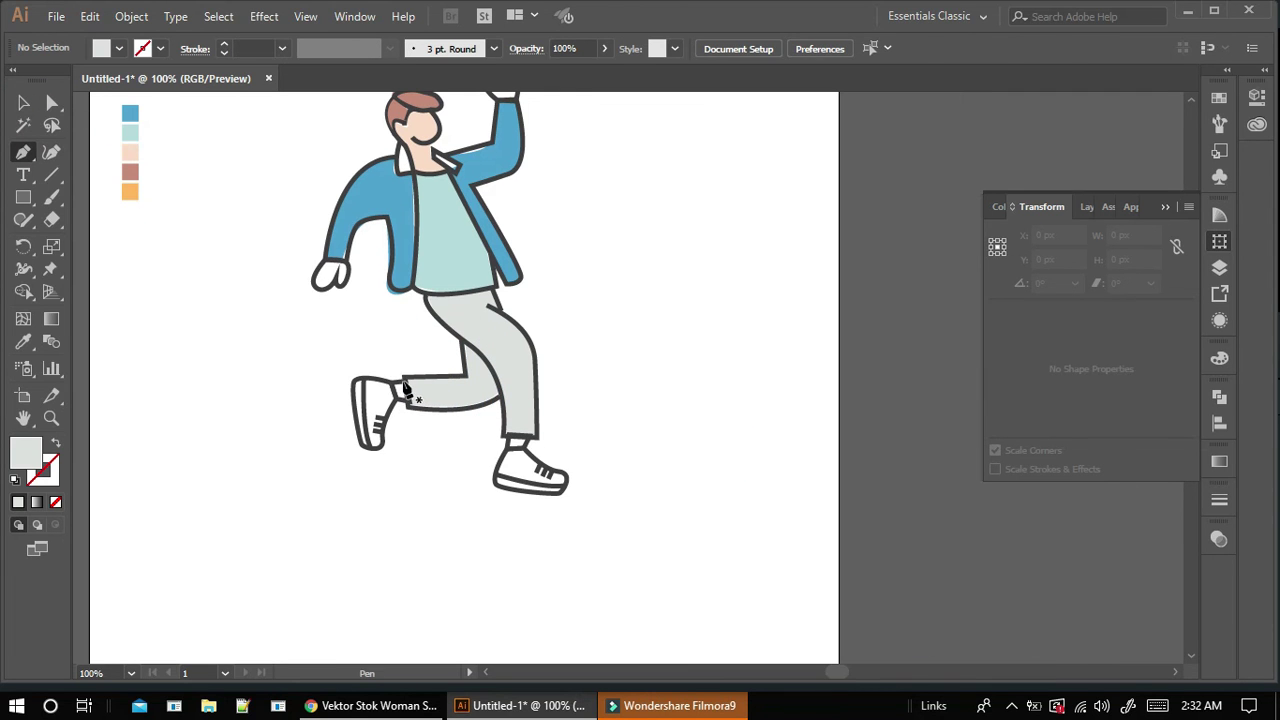
Trace the rear foot's sock, fill it with a slightly darker grey and send it behind the outlines
left_click(400, 391)
double_click(26, 452)
left_click(463, 71)
right_click(306, 302)
mouse_move(357, 594)
left_click(608, 654)
Trace the front foot's sock in the same darker grey and place it behind the outlines
left_click(526, 533)
key("ctrl+z")
left_click(519, 449)
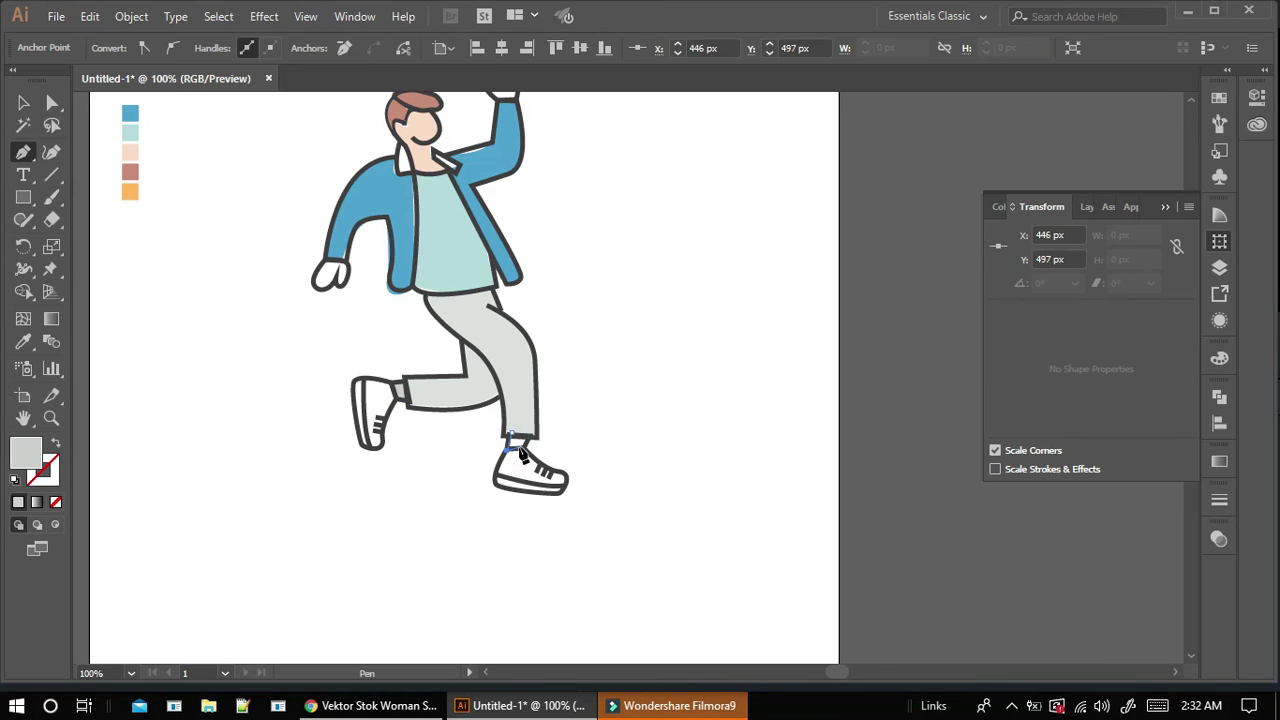
right_click(382, 468)
key("Escape")
key("v")
left_click(169, 260)
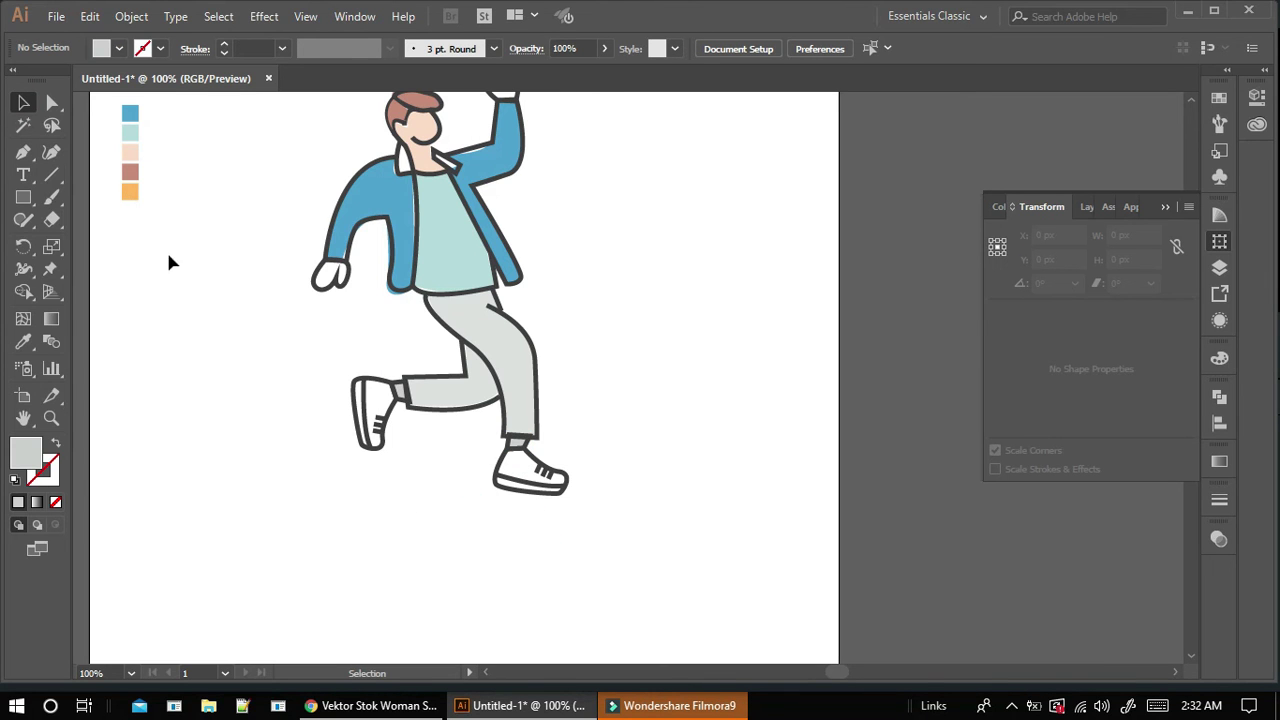
Select the whole character without the palette, enlarge it slightly and move it down toward the artboard's centre
scroll(218, 342, "up", 1)
key("ctrl+minus")
key("ctrl+minus")
left_click(1165, 206)
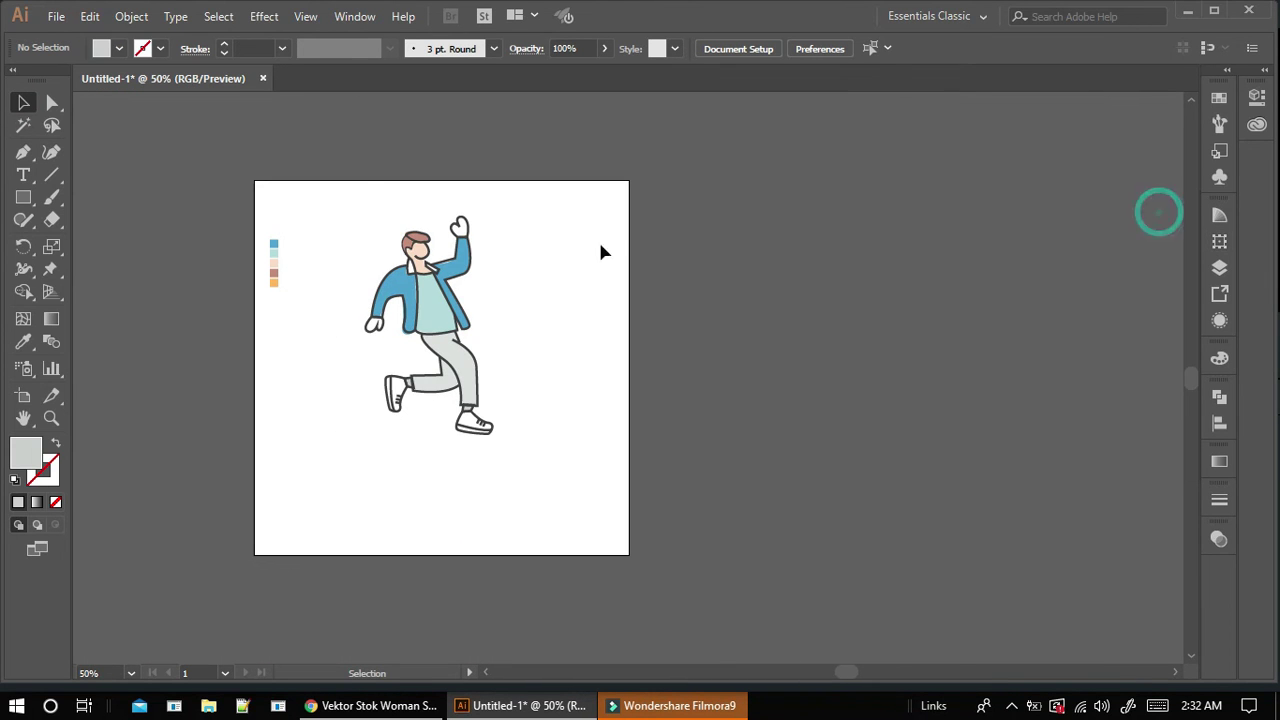
key("ctrl+a")
left_click(494, 243)
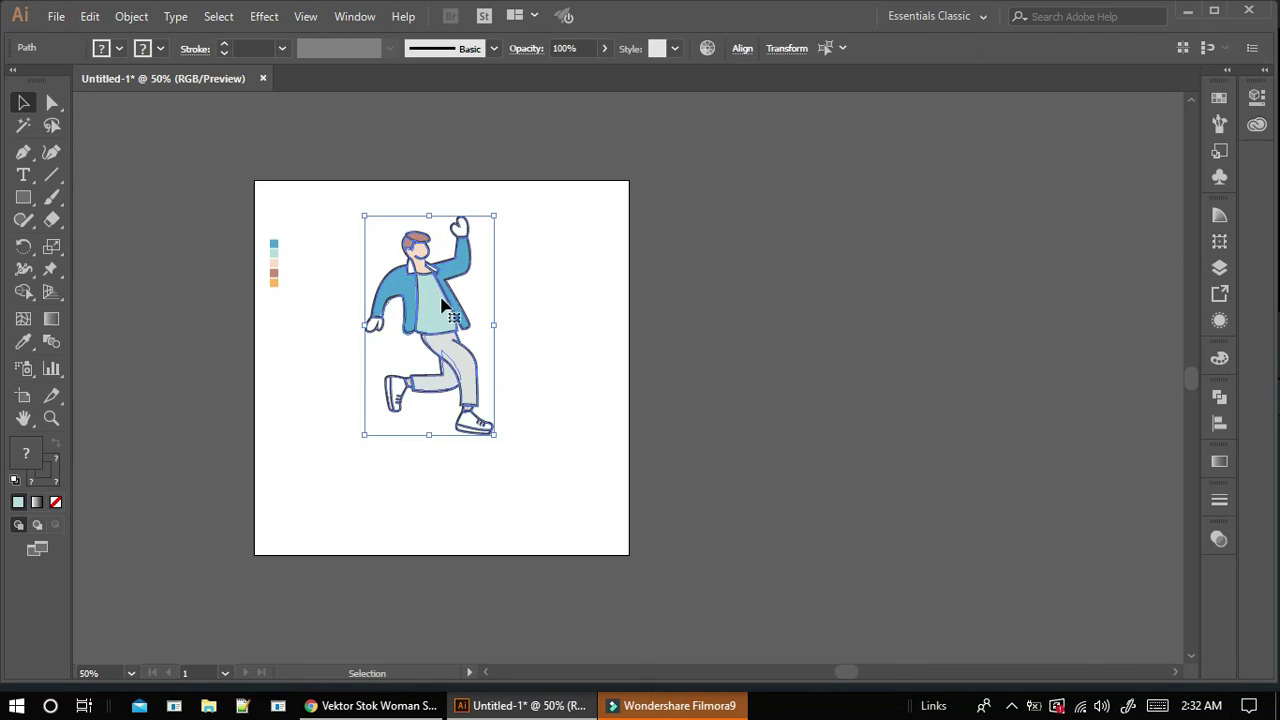
left_click_drag(495, 216, 496, 262)
left_click_drag(846, 672, 842, 672)
left_click(881, 527)
key("ctrl+plus")
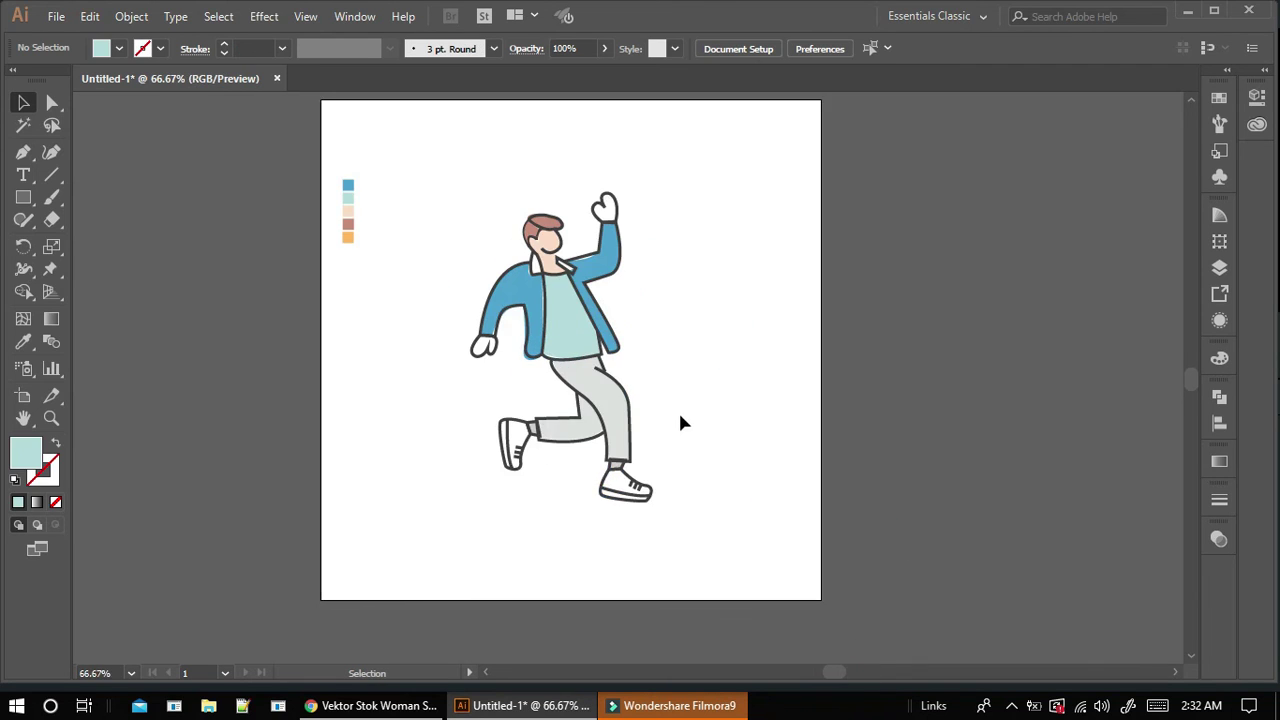